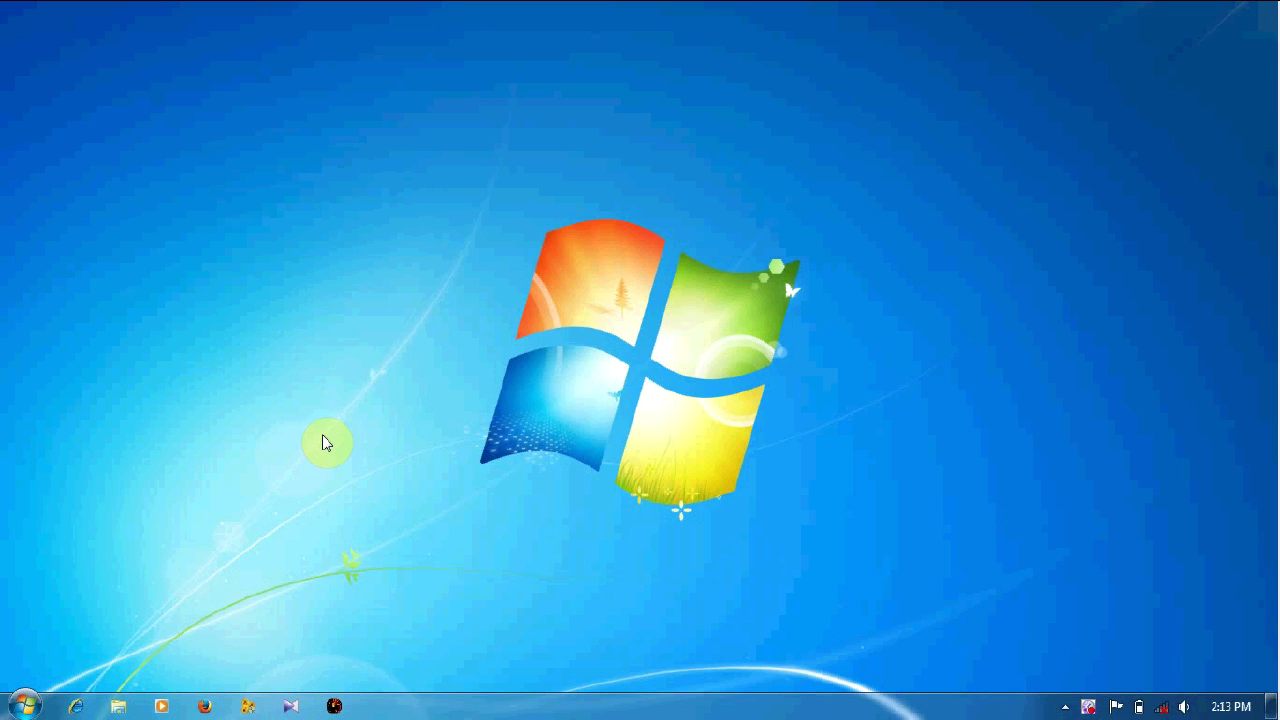
# Create a password for the current administrator account, entering and confirming the new account password without a hint.
pyautogui.click(26, 707)
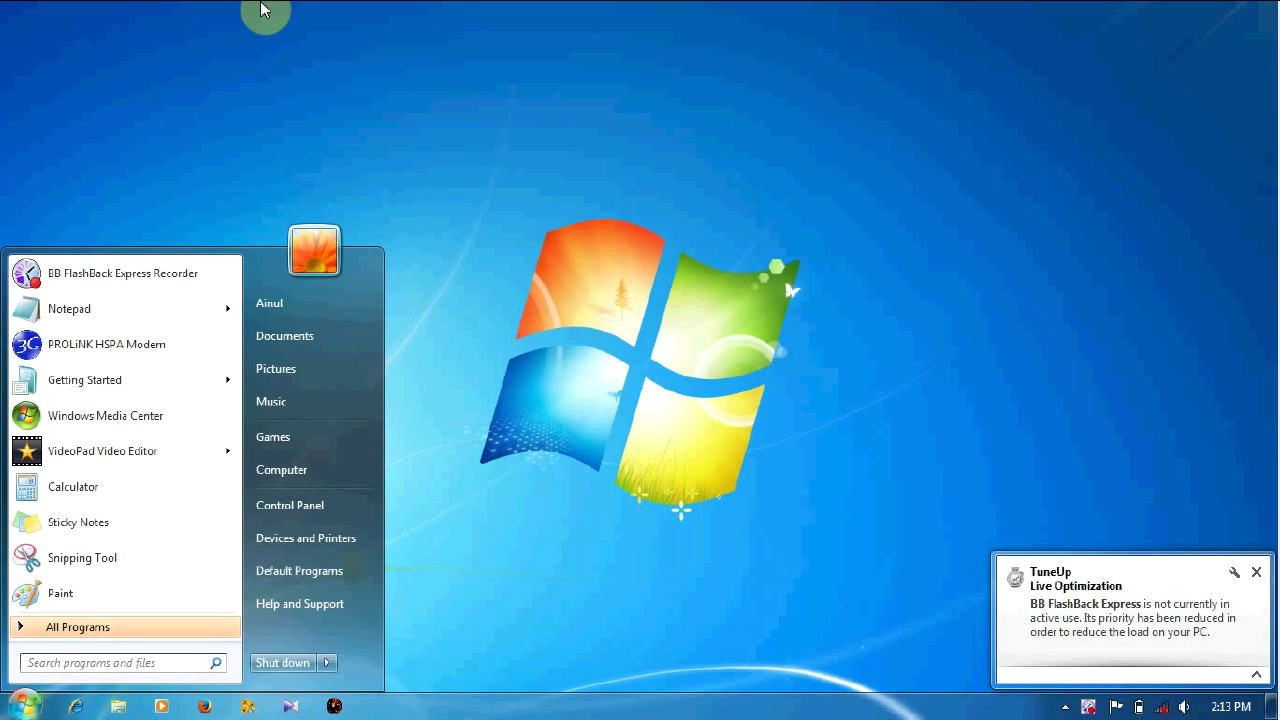
pyautogui.click(314, 249)
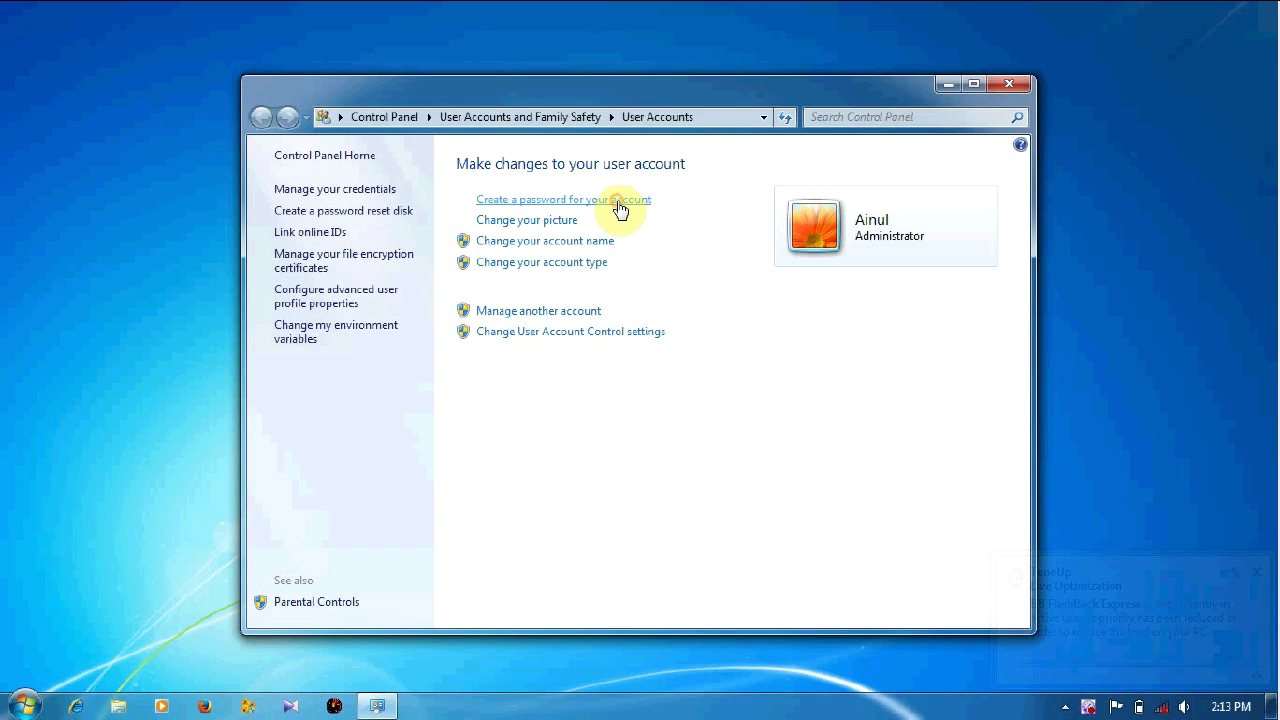
pyautogui.click(618, 200)
pyautogui.click(492, 268)
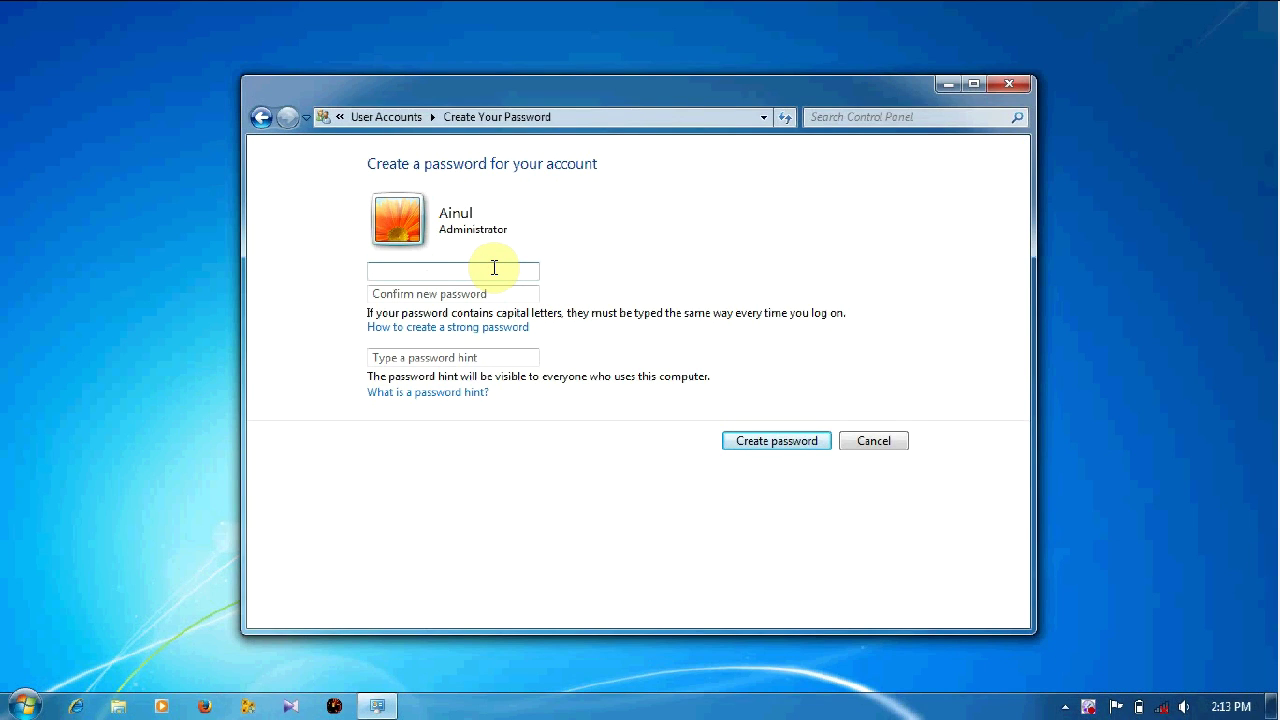
pyautogui.write('•')
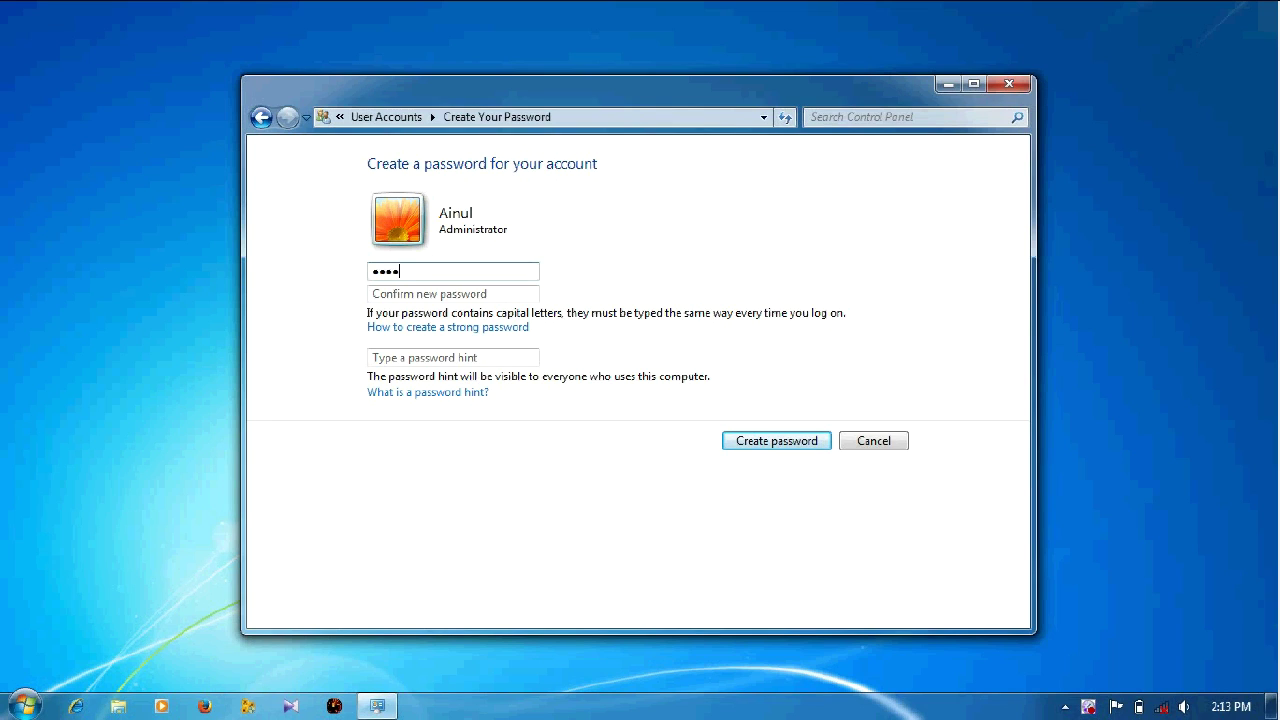
pyautogui.write('••••')
pyautogui.press('Tab')
pyautogui.write('•')
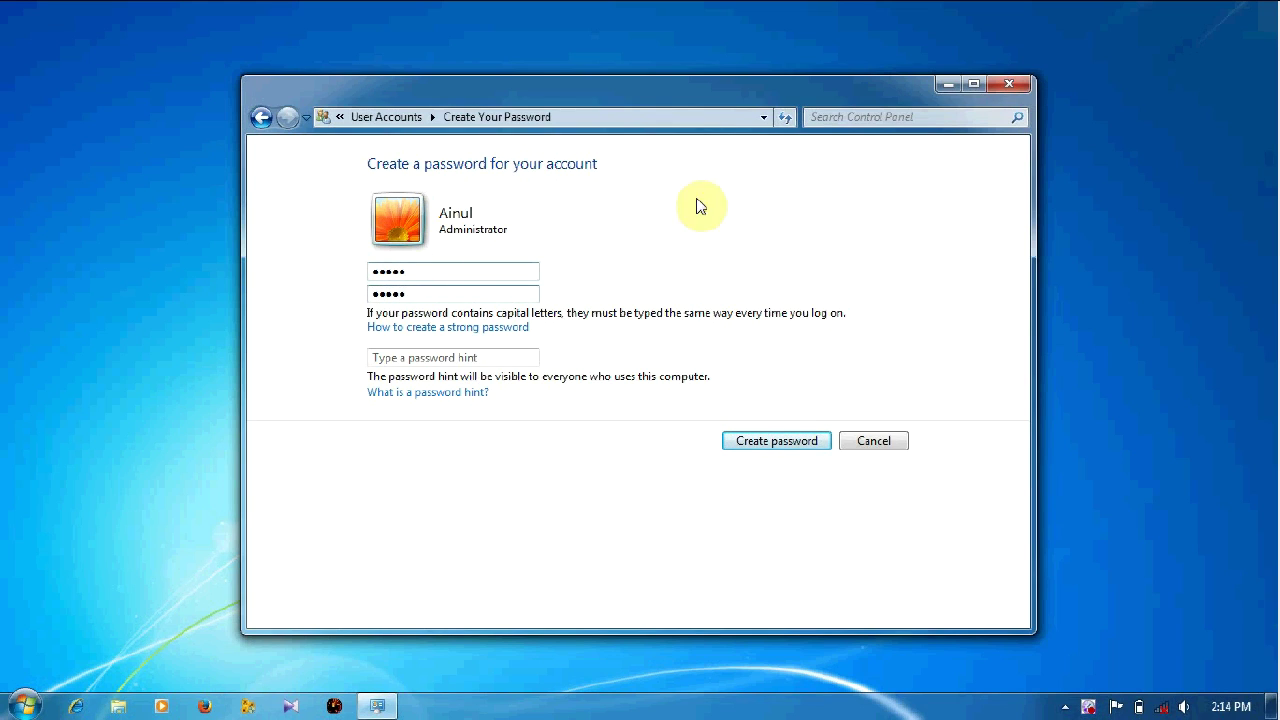
pyautogui.click(760, 440)
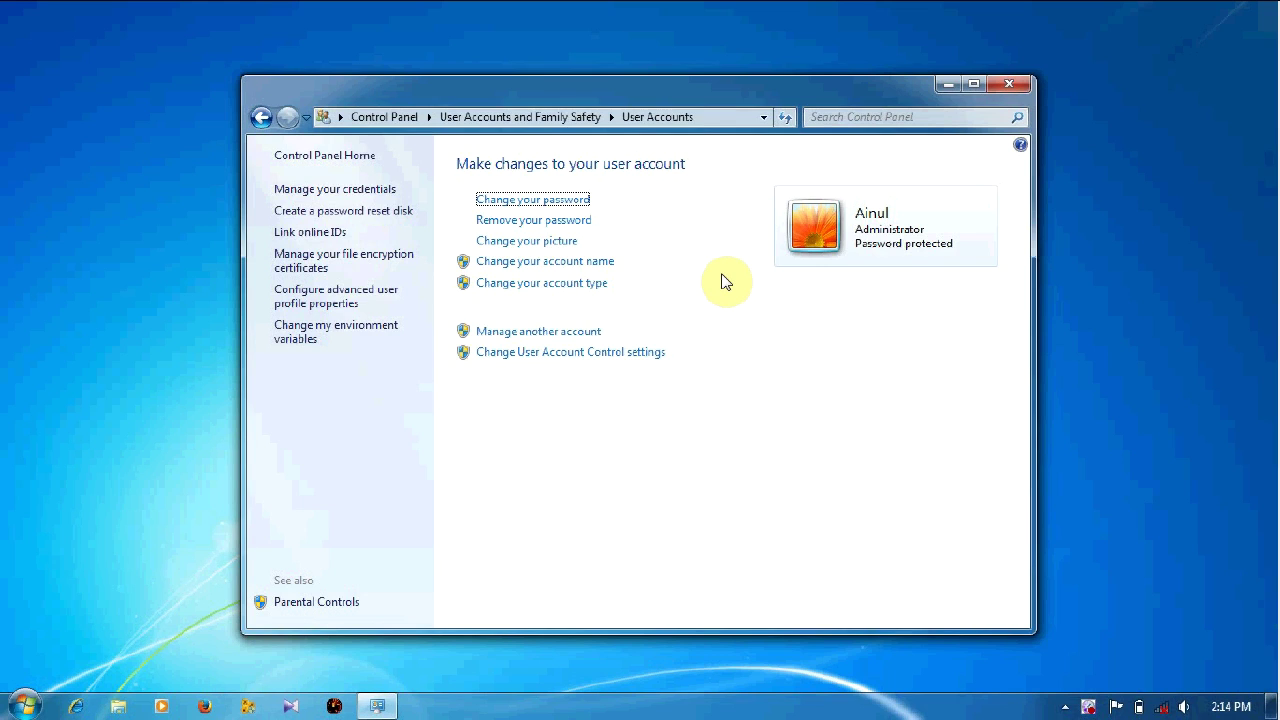
# Create a new standard user account named "Untuk Umum".
pyautogui.click(592, 336)
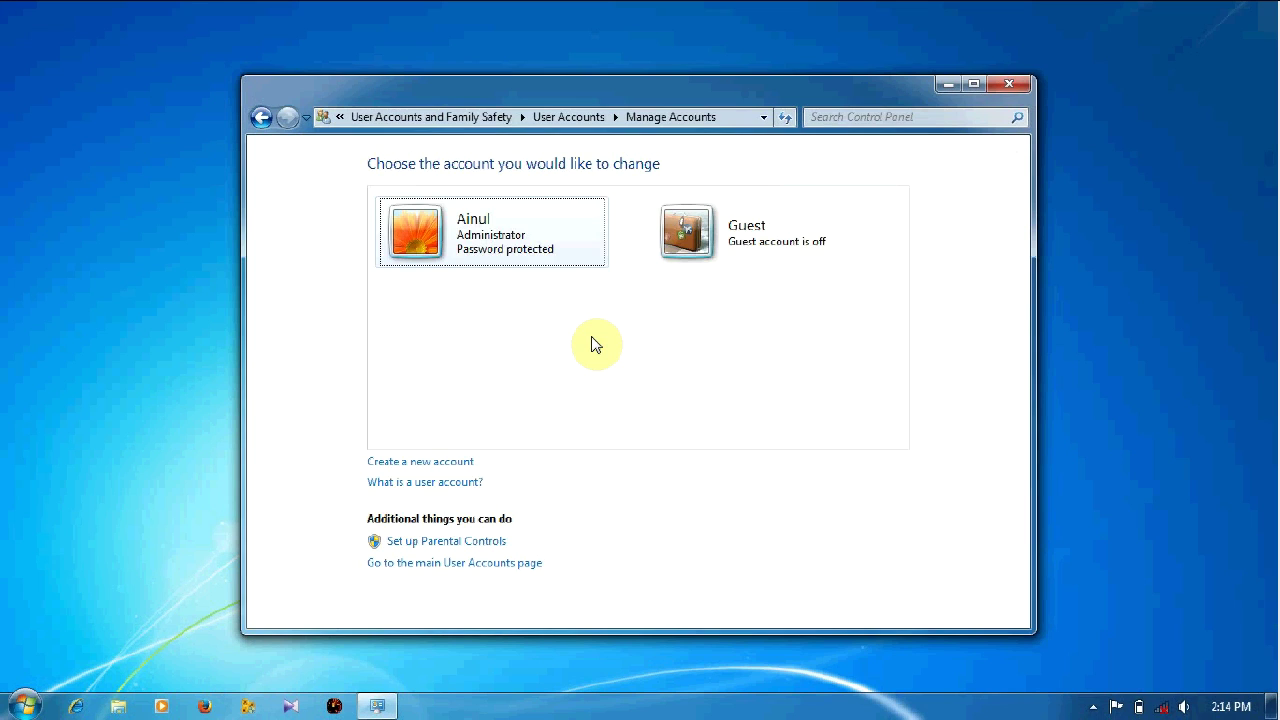
pyautogui.click(458, 463)
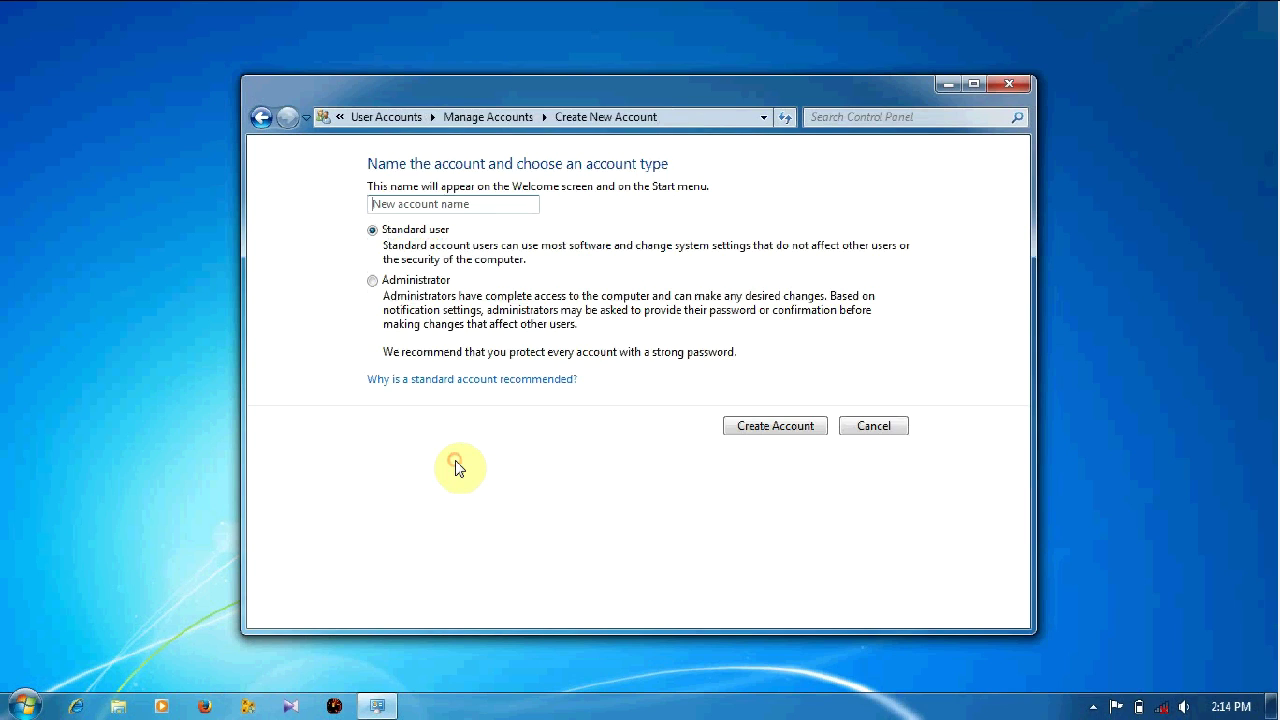
pyautogui.click(471, 201)
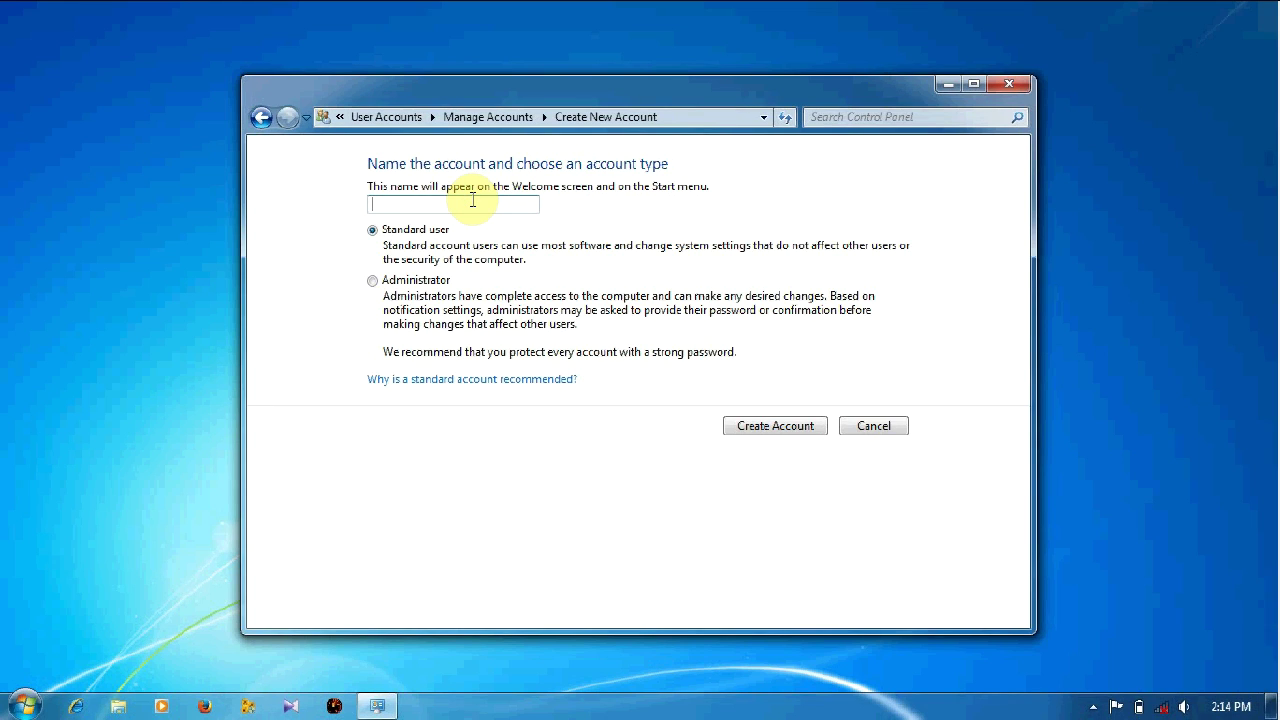
pyautogui.write('Untuk Umum')
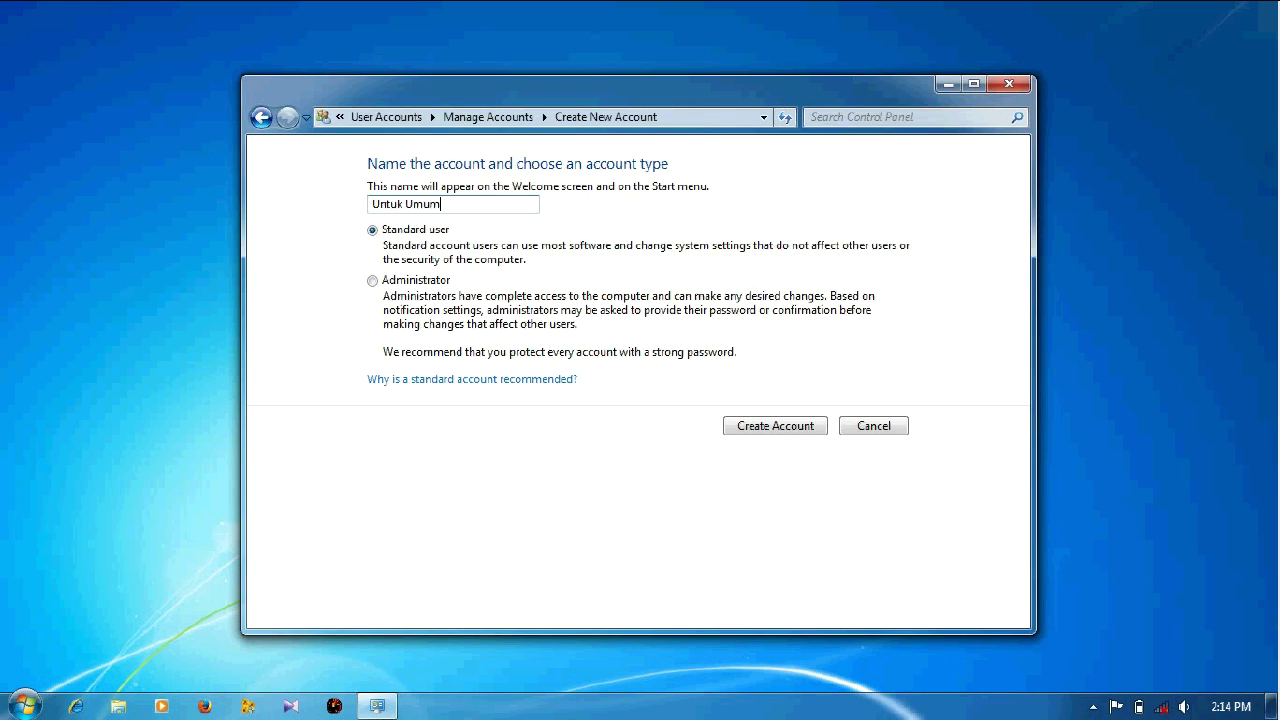
pyautogui.click(742, 426)
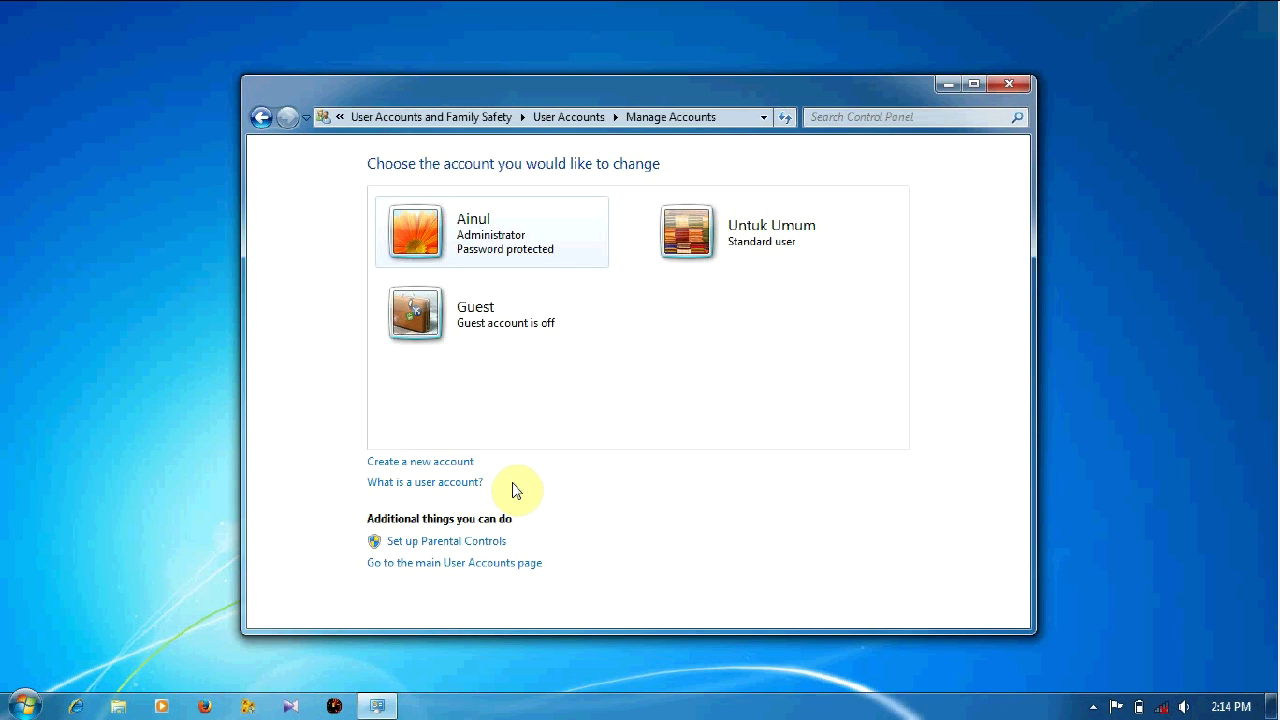
# Turn on Parental Controls for the Untuk Umum account, enforcing current settings.
pyautogui.click(500, 545)
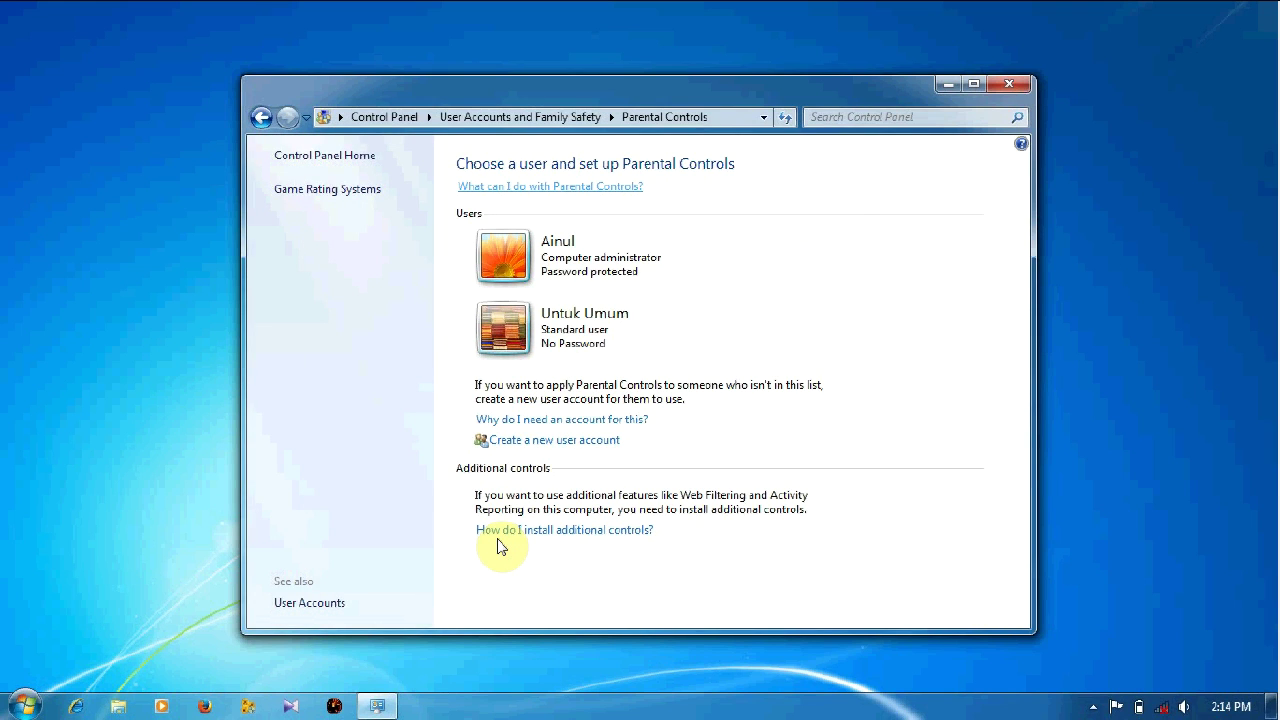
pyautogui.click(575, 327)
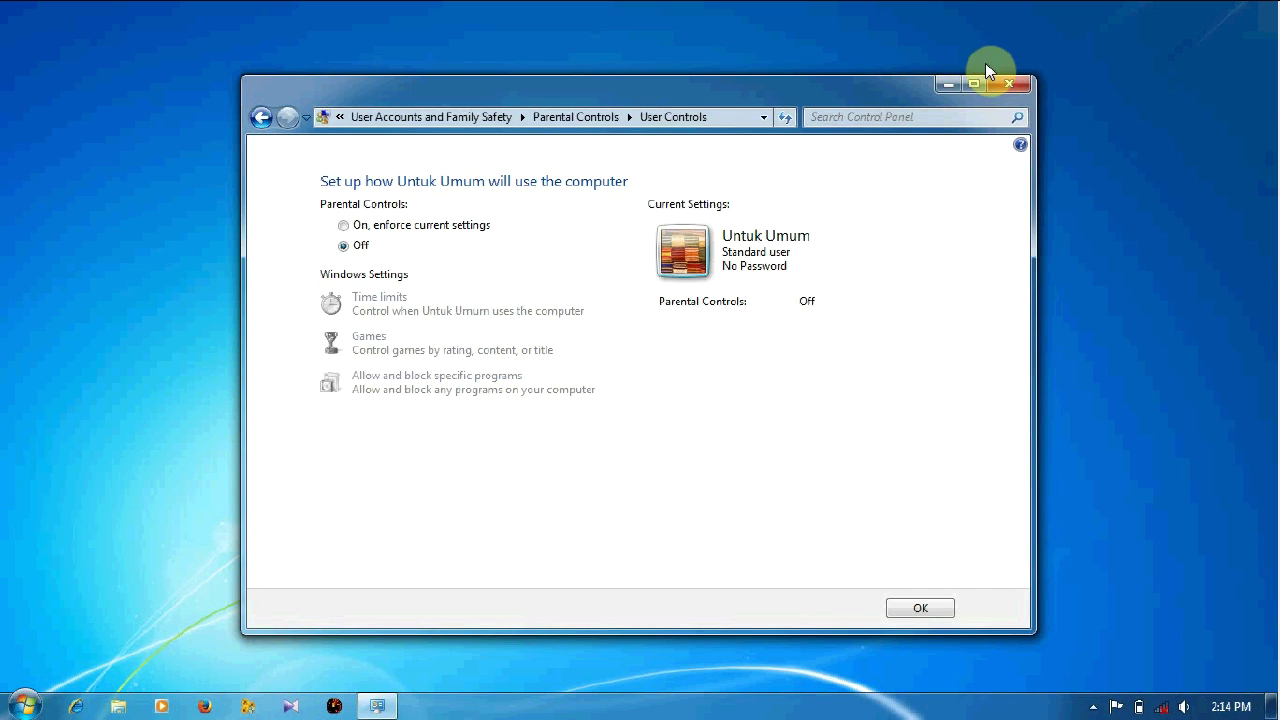
pyautogui.click(973, 85)
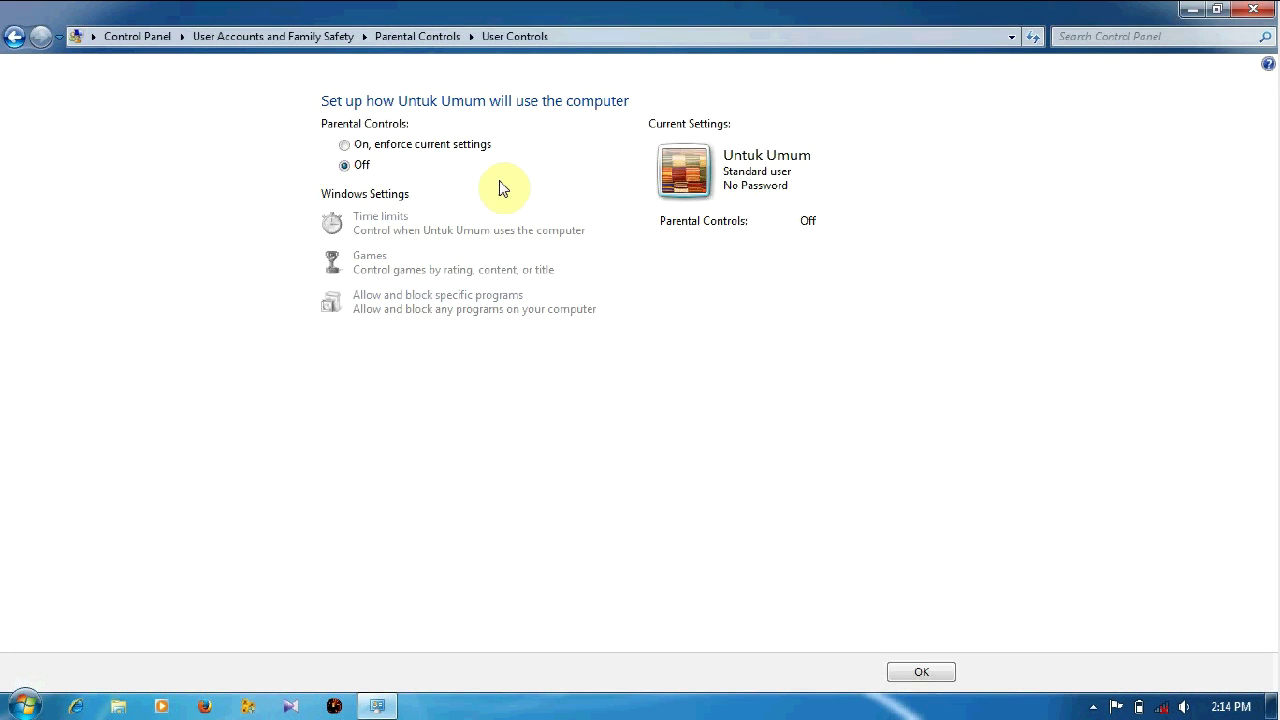
pyautogui.click(344, 144)
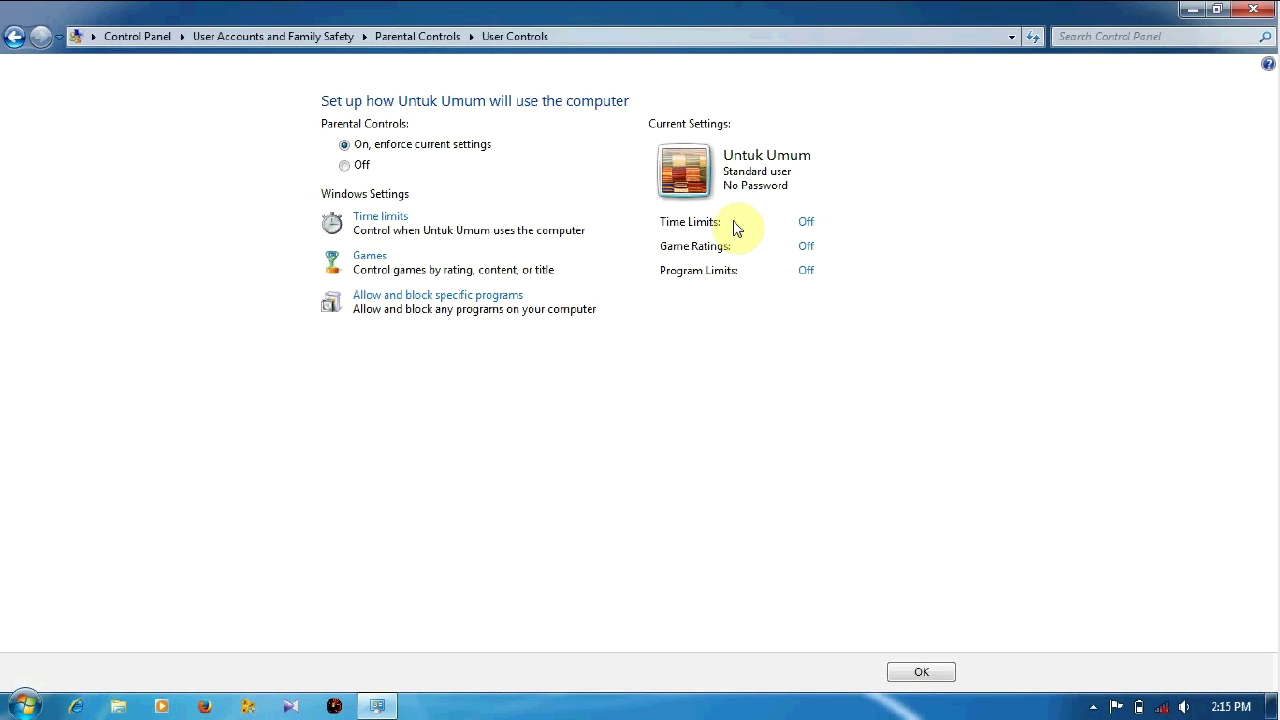
# Review the time restrictions and the game controls, including game ratings, for Untuk Umum without changing them.
pyautogui.click(808, 224)
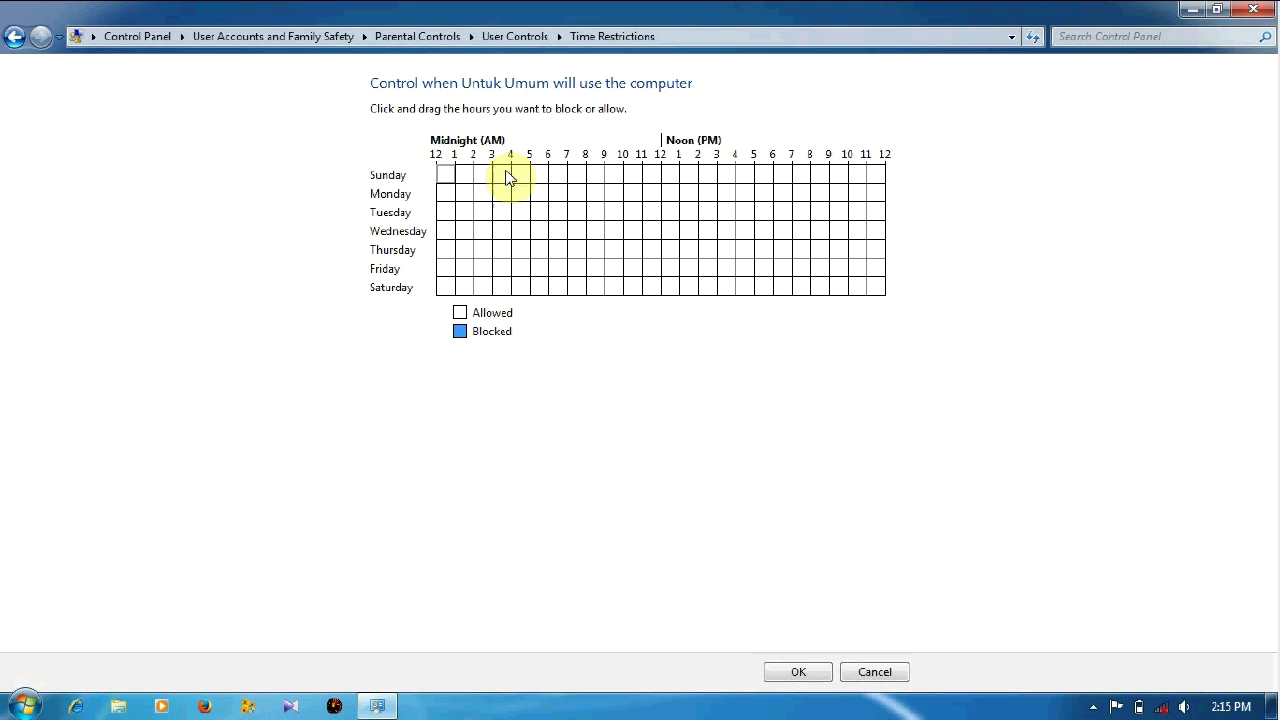
pyautogui.click(17, 44)
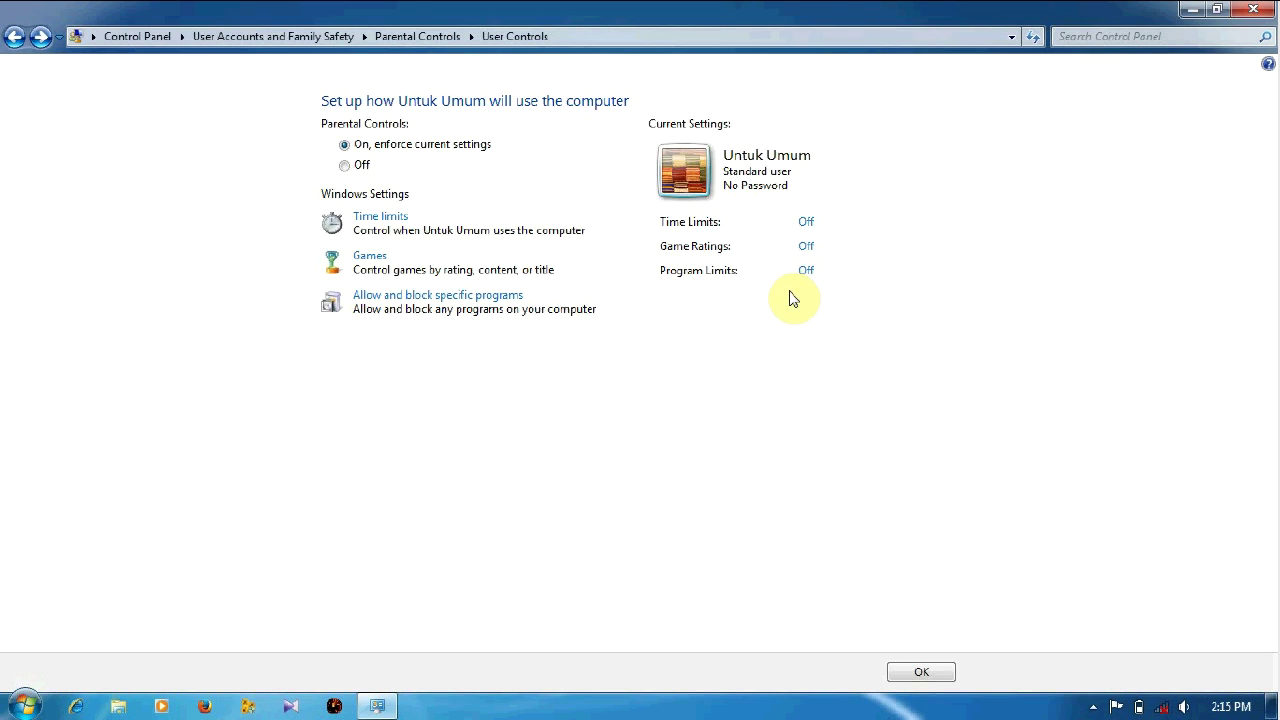
pyautogui.click(806, 247)
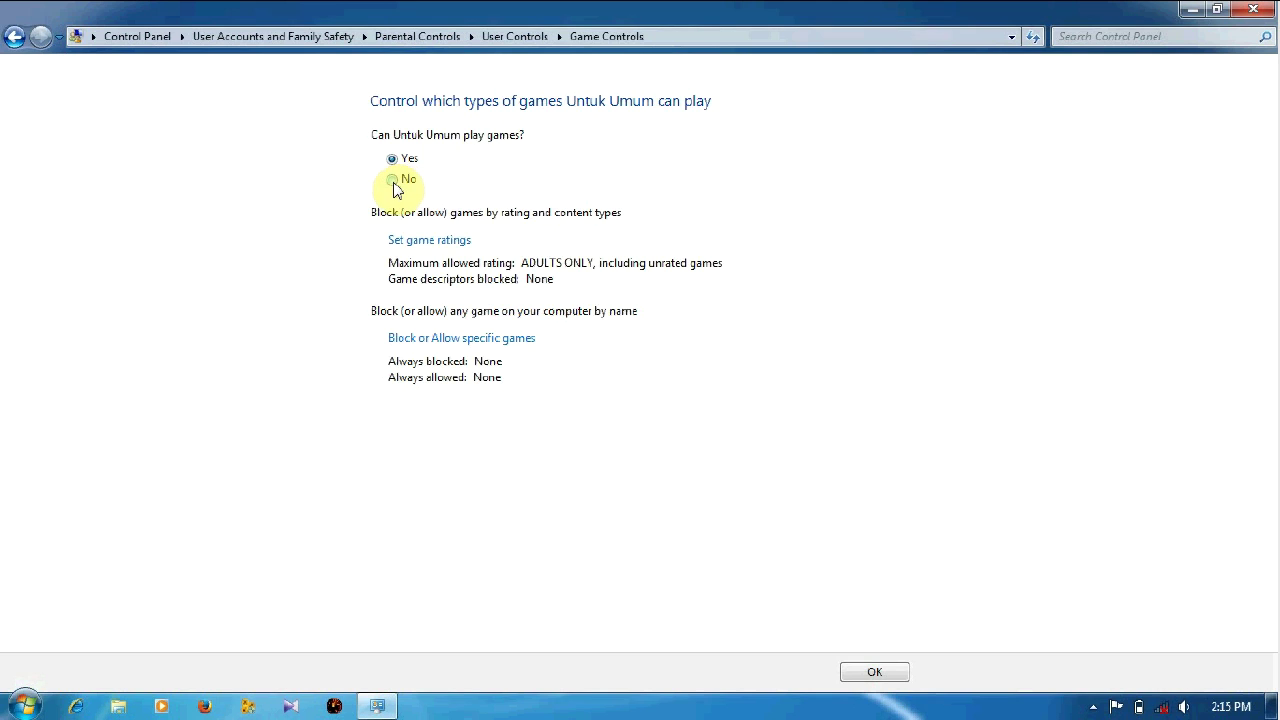
pyautogui.click(418, 246)
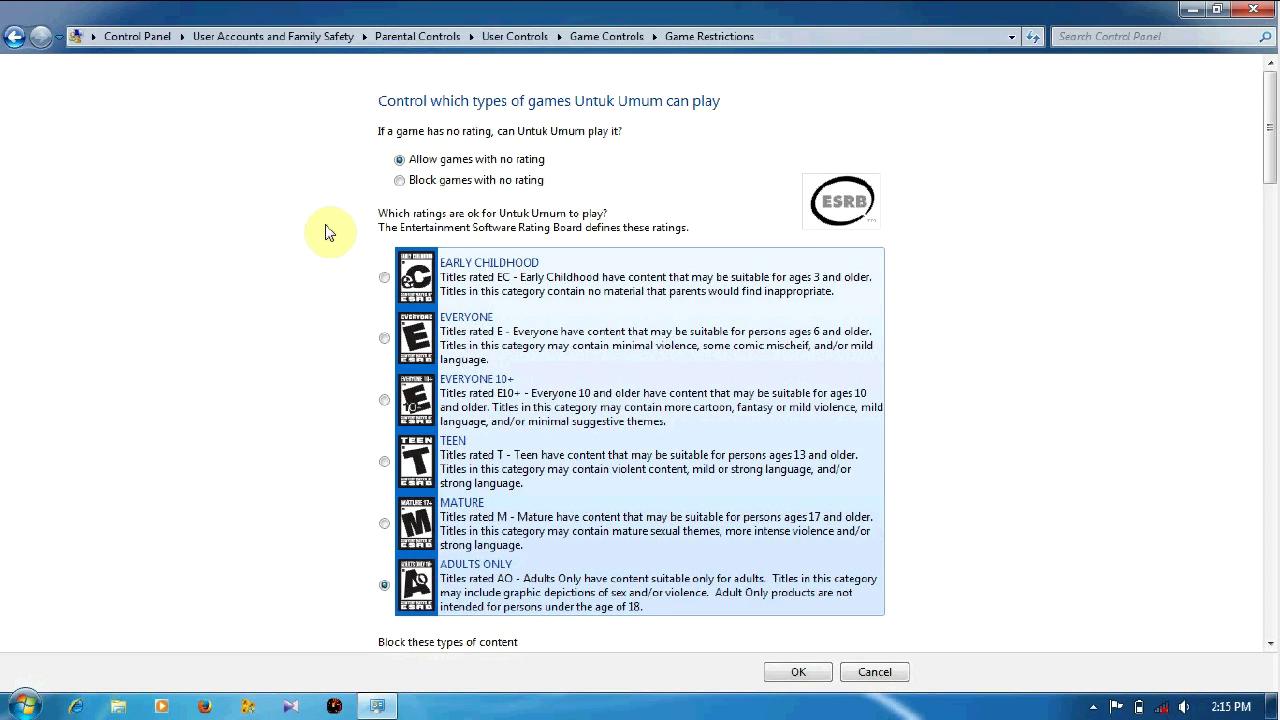
pyautogui.click(14, 37)
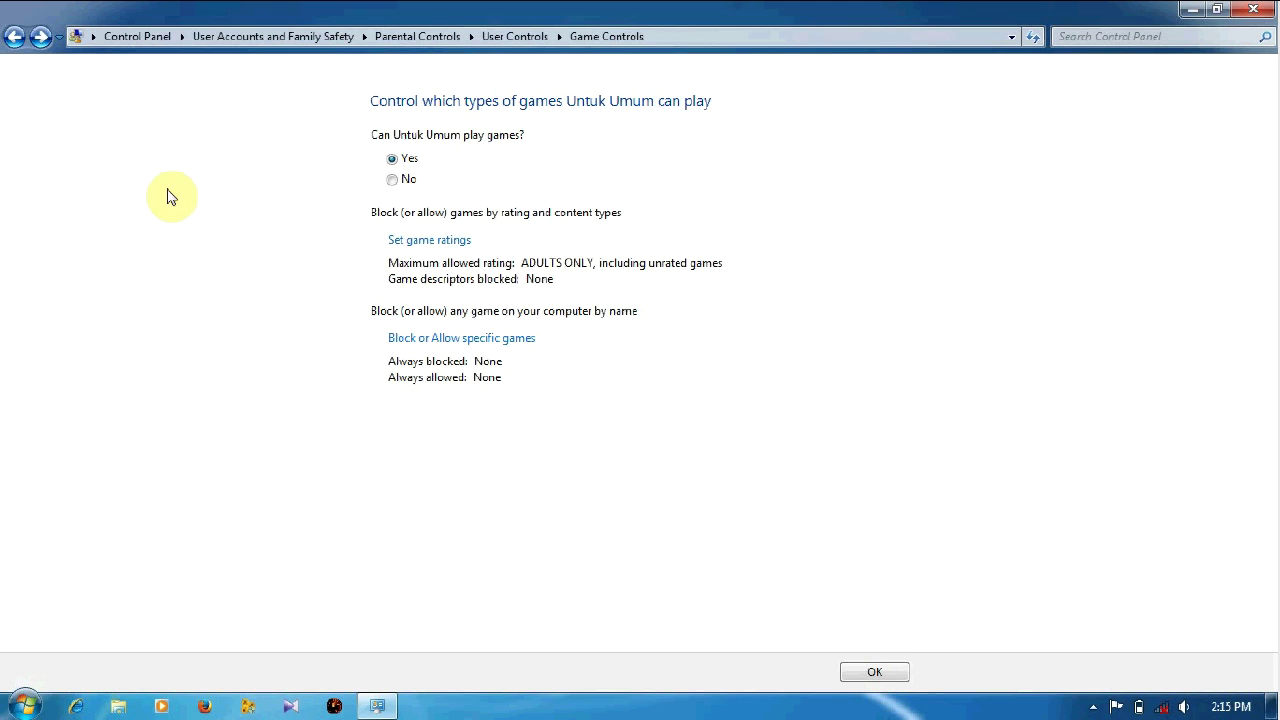
pyautogui.click(14, 38)
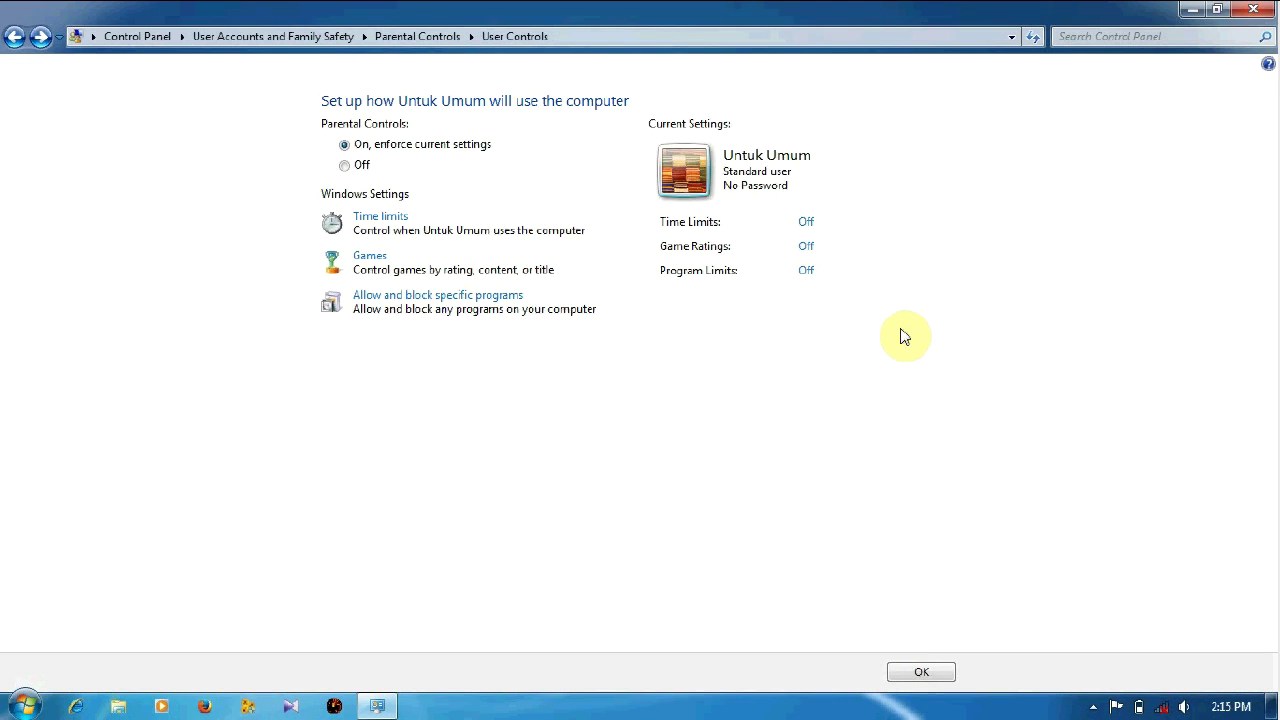
# Restrict Untuk Umum to allowed programs only, and mark every program in the list as allowed.
pyautogui.click(806, 272)
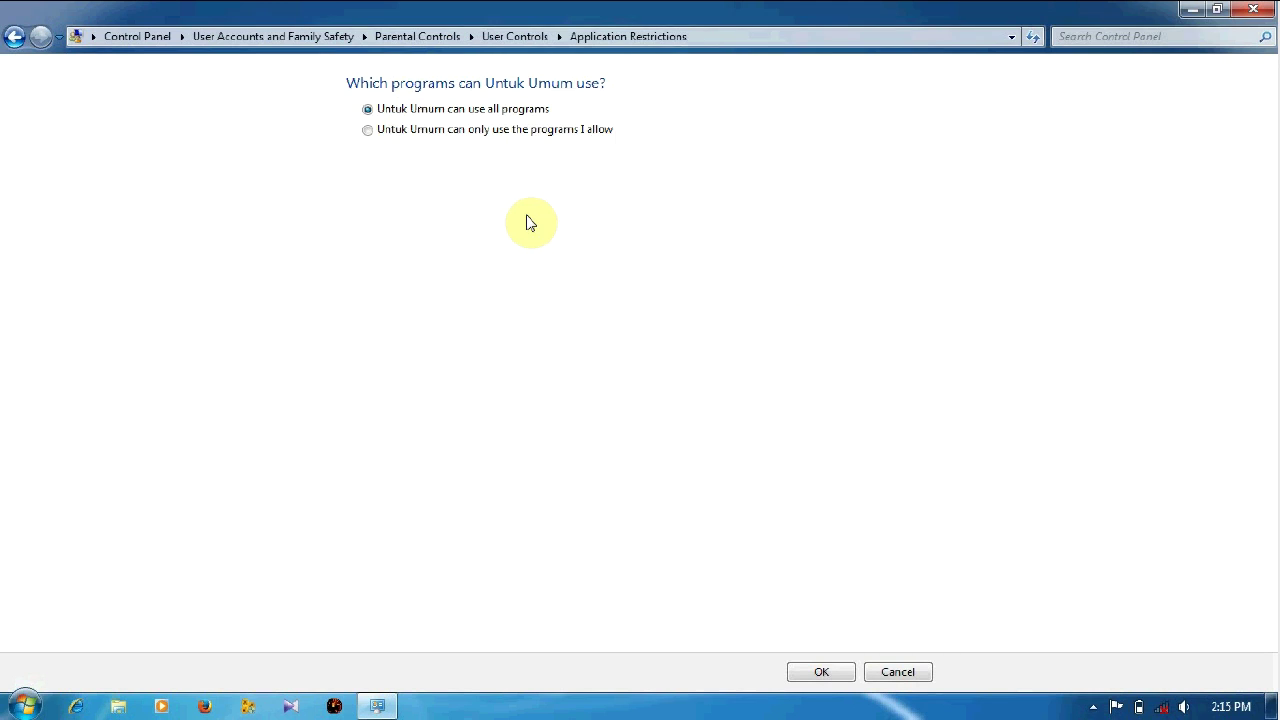
pyautogui.click(368, 132)
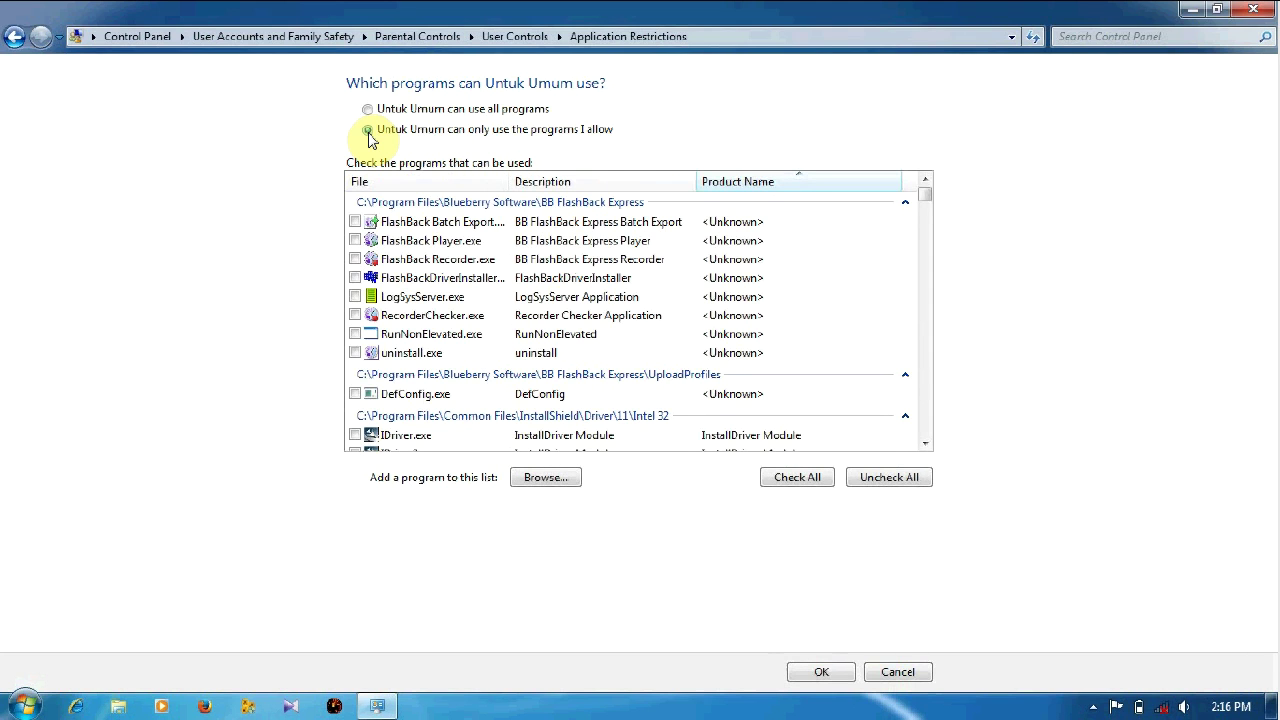
pyautogui.click(813, 487)
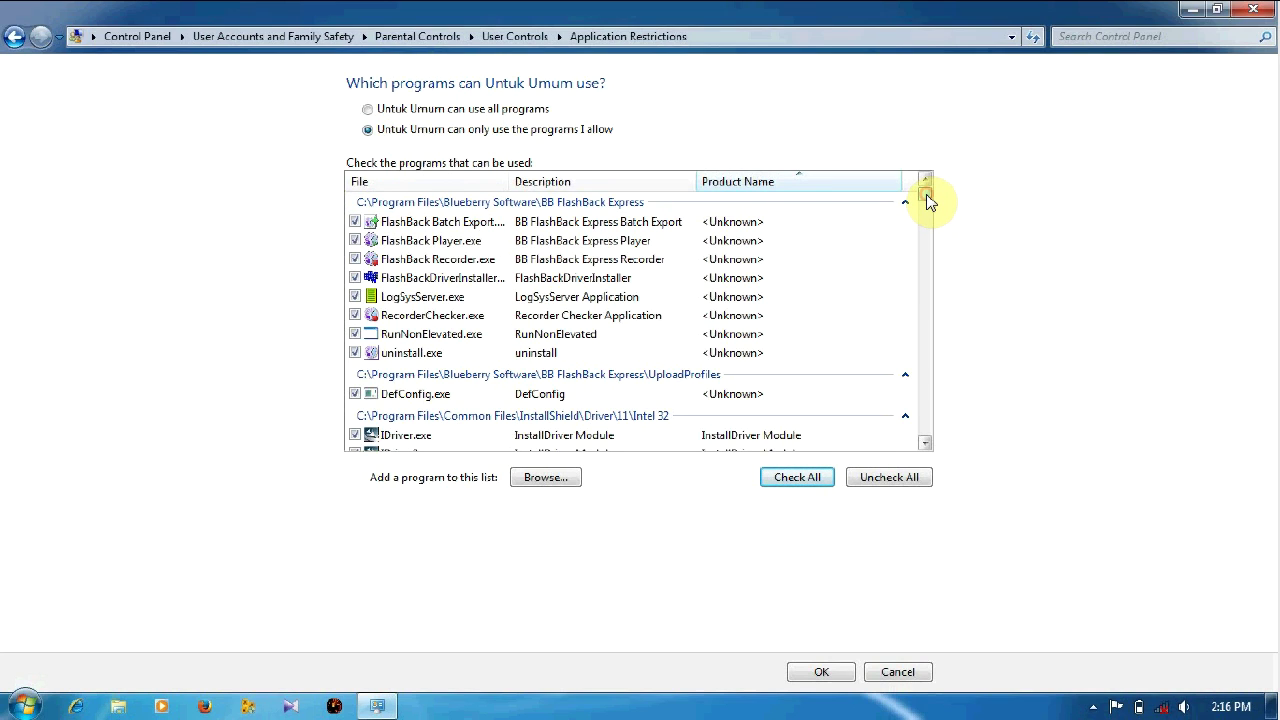
# Disallow DriverEasy.exe and unins000.exe in the Easeware\DriverEasy folder for Untuk Umum.
pyautogui.moveTo(927, 199); pyautogui.dragTo(932, 237)
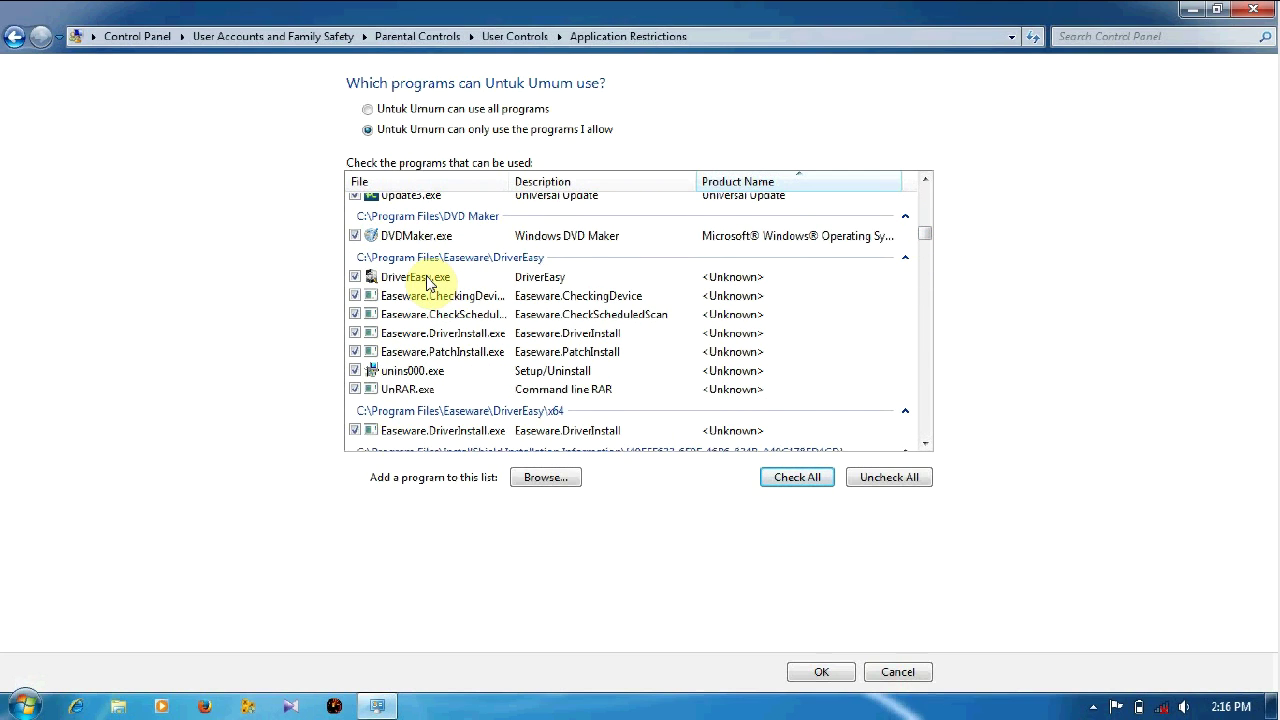
pyautogui.click(355, 277)
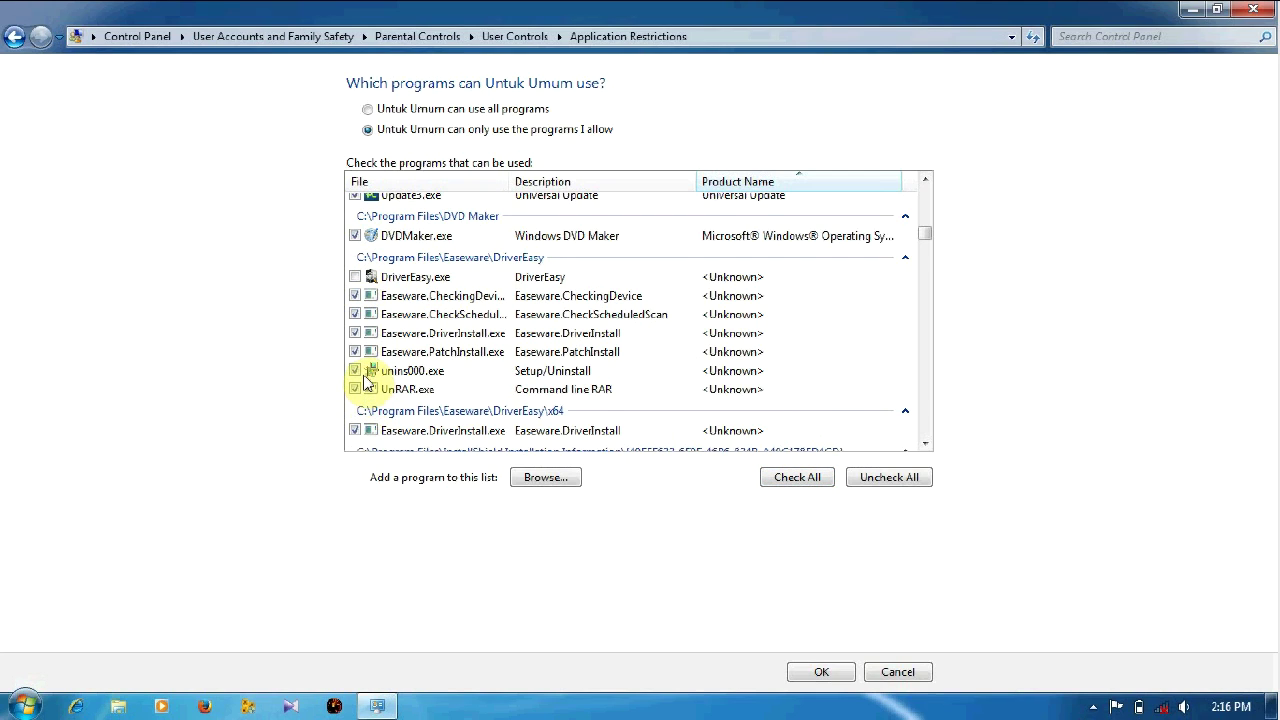
pyautogui.click(356, 371)
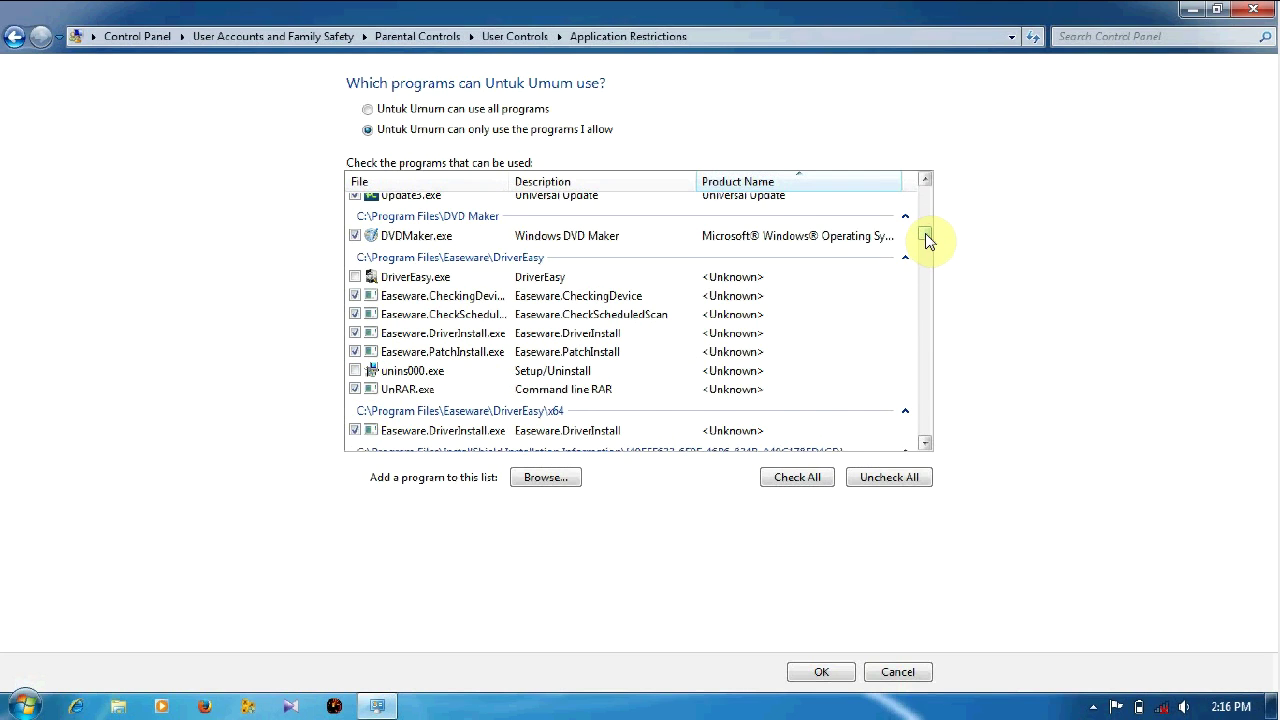
# Disallow firefox.exe in the Mozilla Firefox folder and KMPlayer.exe in The KMPlayer folder.
pyautogui.moveTo(926, 238); pyautogui.dragTo(930, 263)
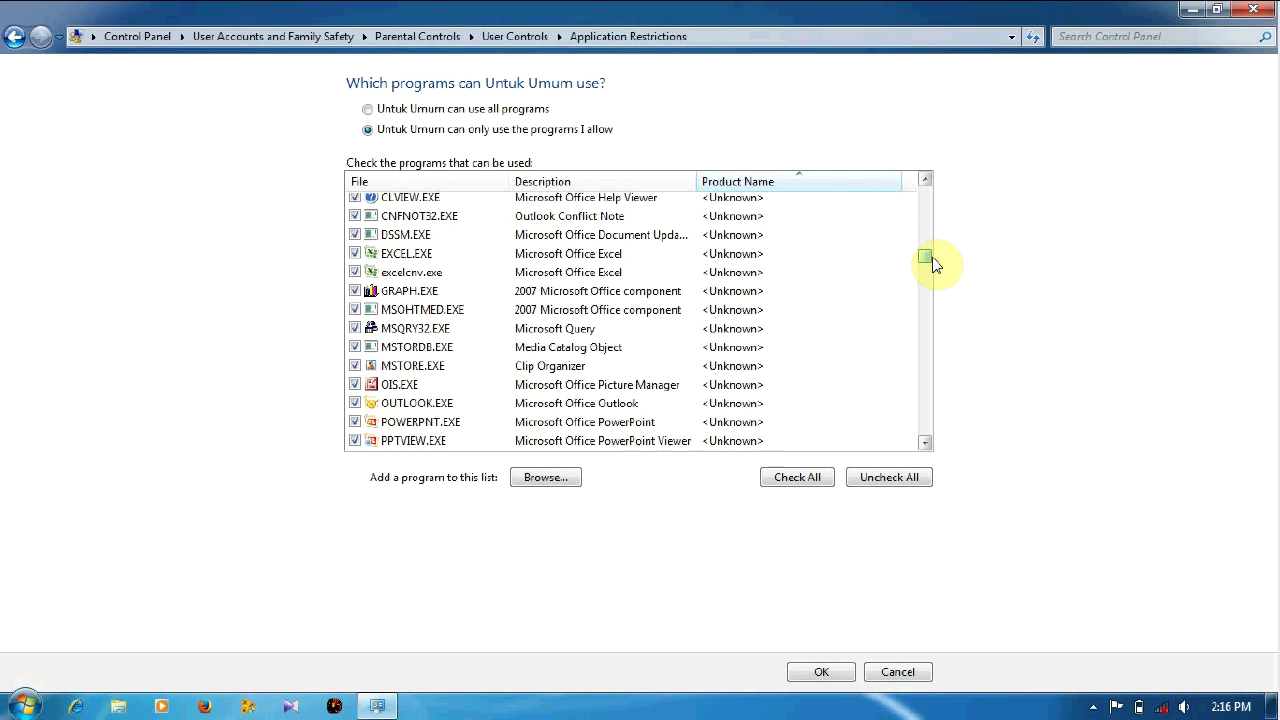
pyautogui.moveTo(930, 262); pyautogui.dragTo(934, 268)
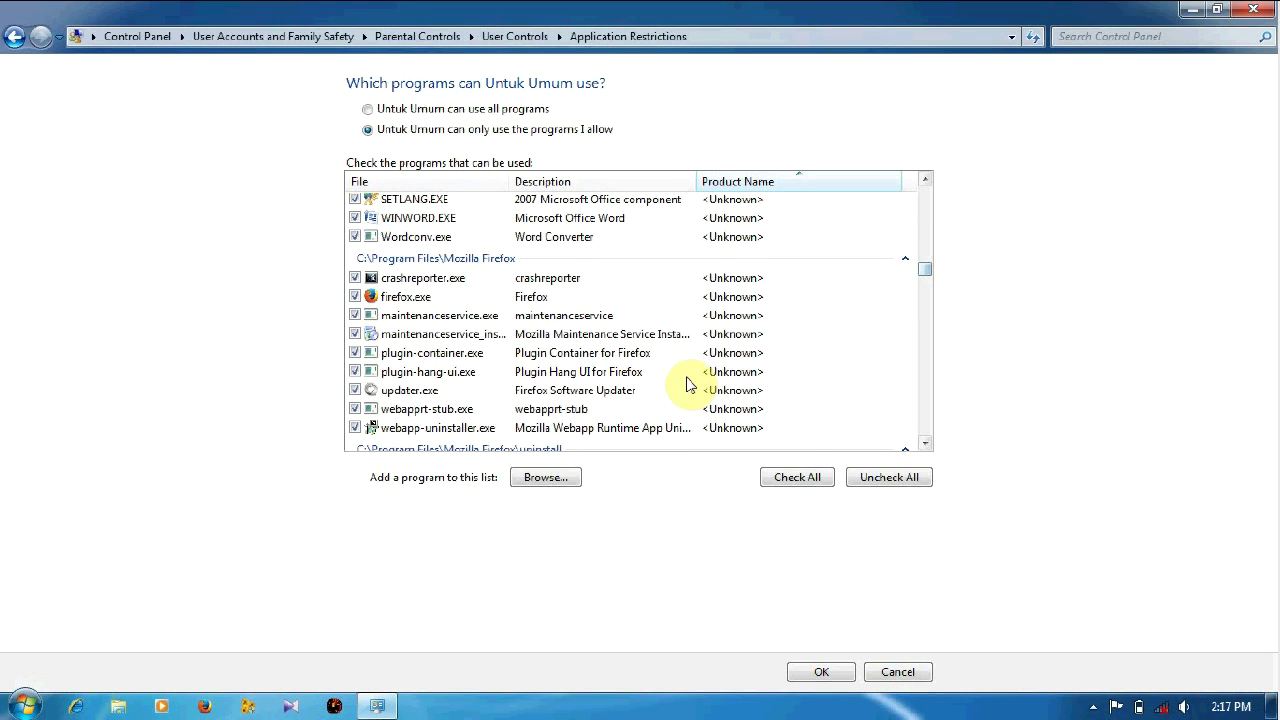
pyautogui.click(354, 298)
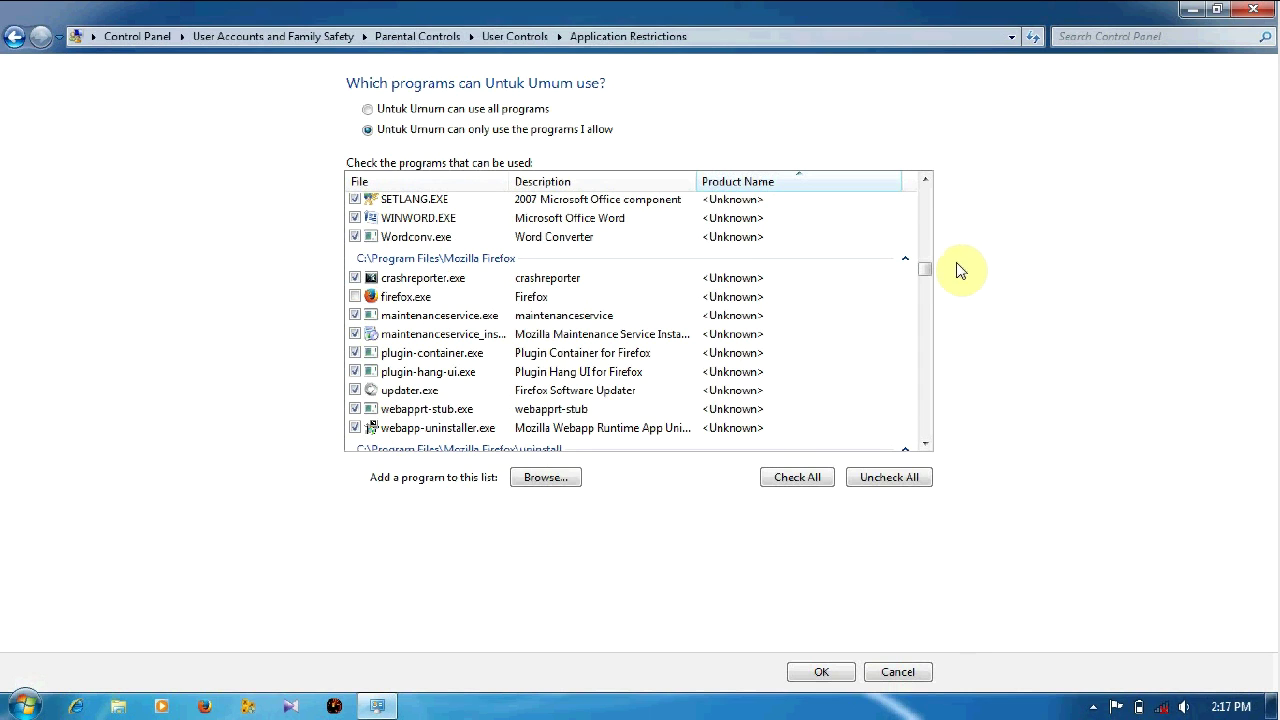
pyautogui.moveTo(928, 278); pyautogui.dragTo(940, 318)
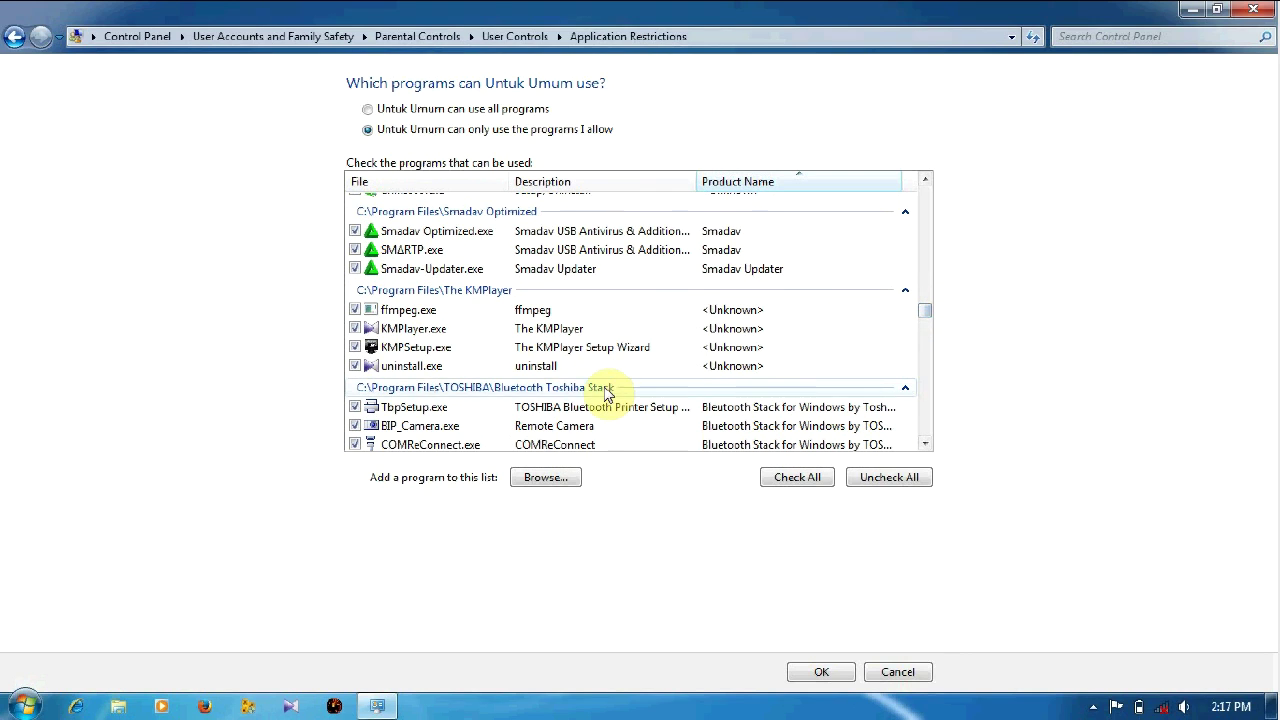
pyautogui.click(355, 329)
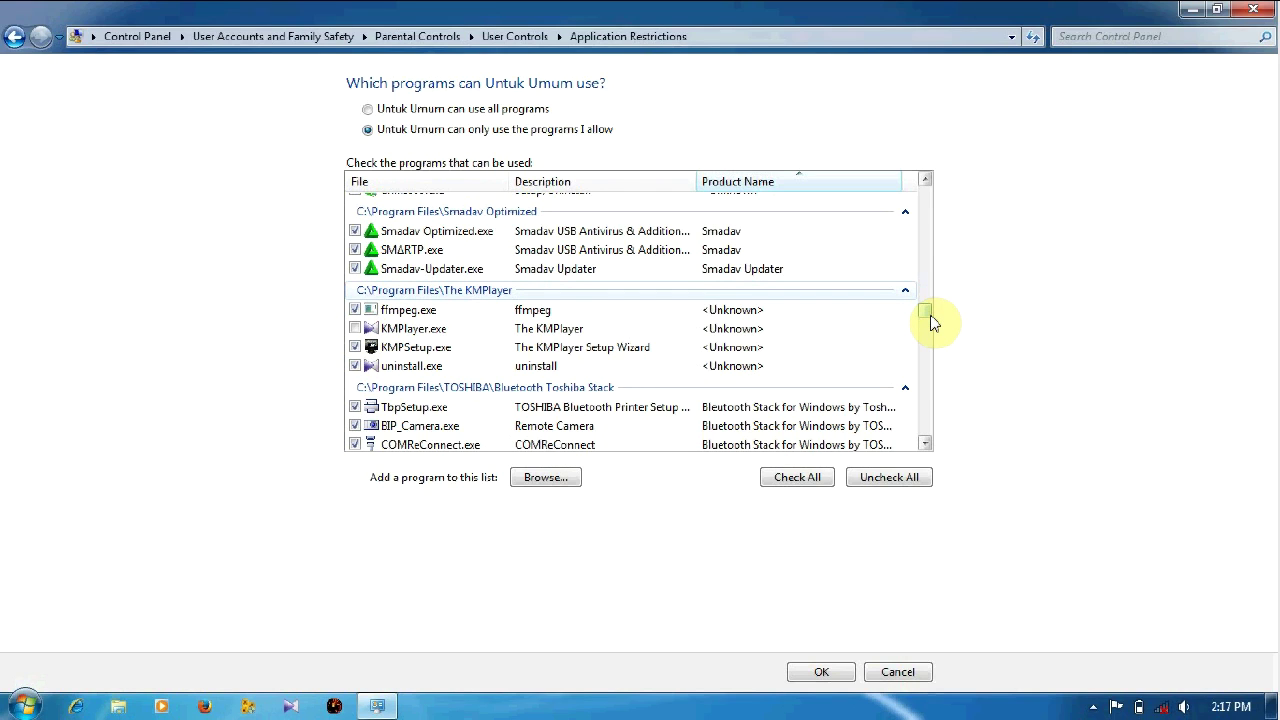
# Disallow wmplayer.exe in the Windows Media Player folder.
pyautogui.moveTo(928, 315); pyautogui.dragTo(931, 387)
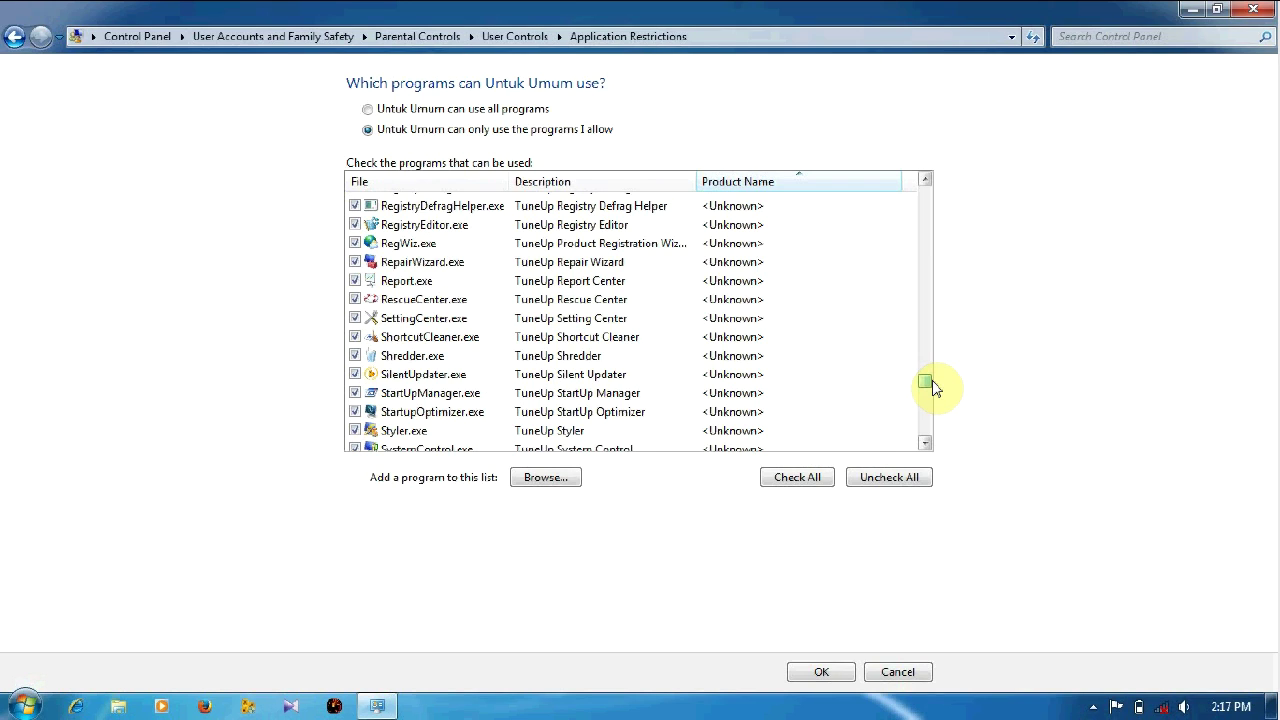
pyautogui.moveTo(931, 386); pyautogui.dragTo(931, 401)
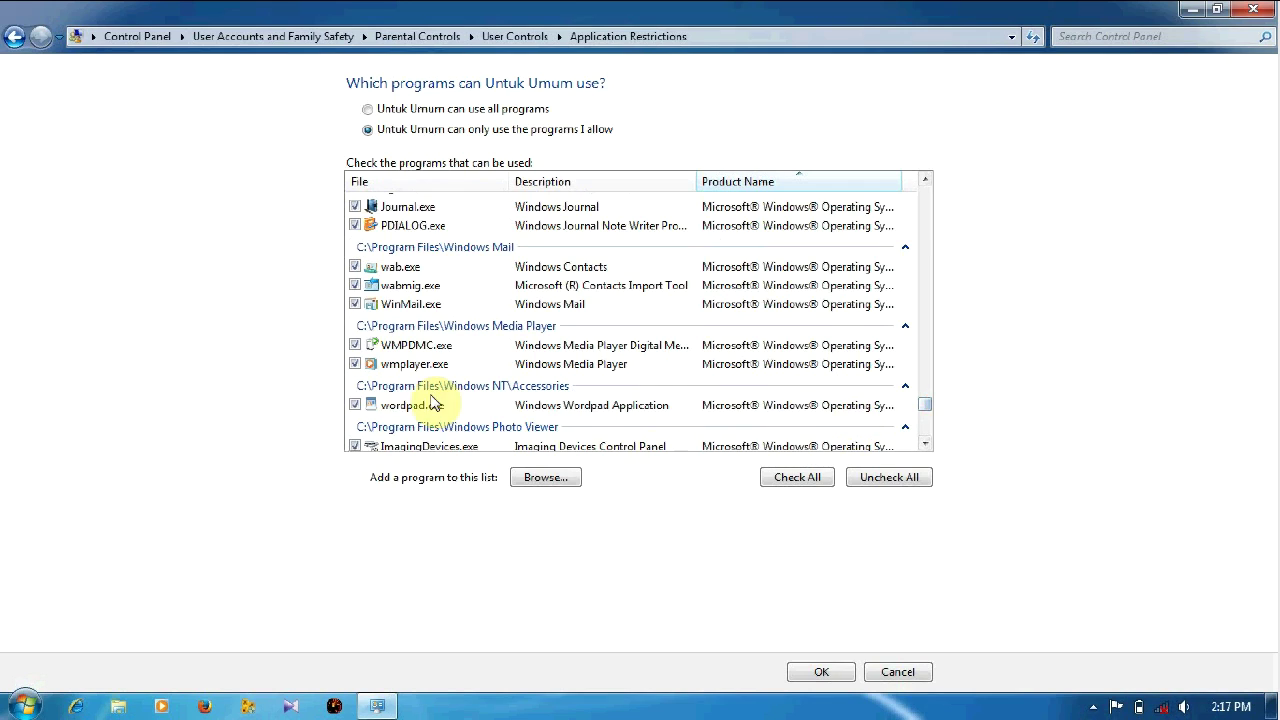
pyautogui.click(355, 364)
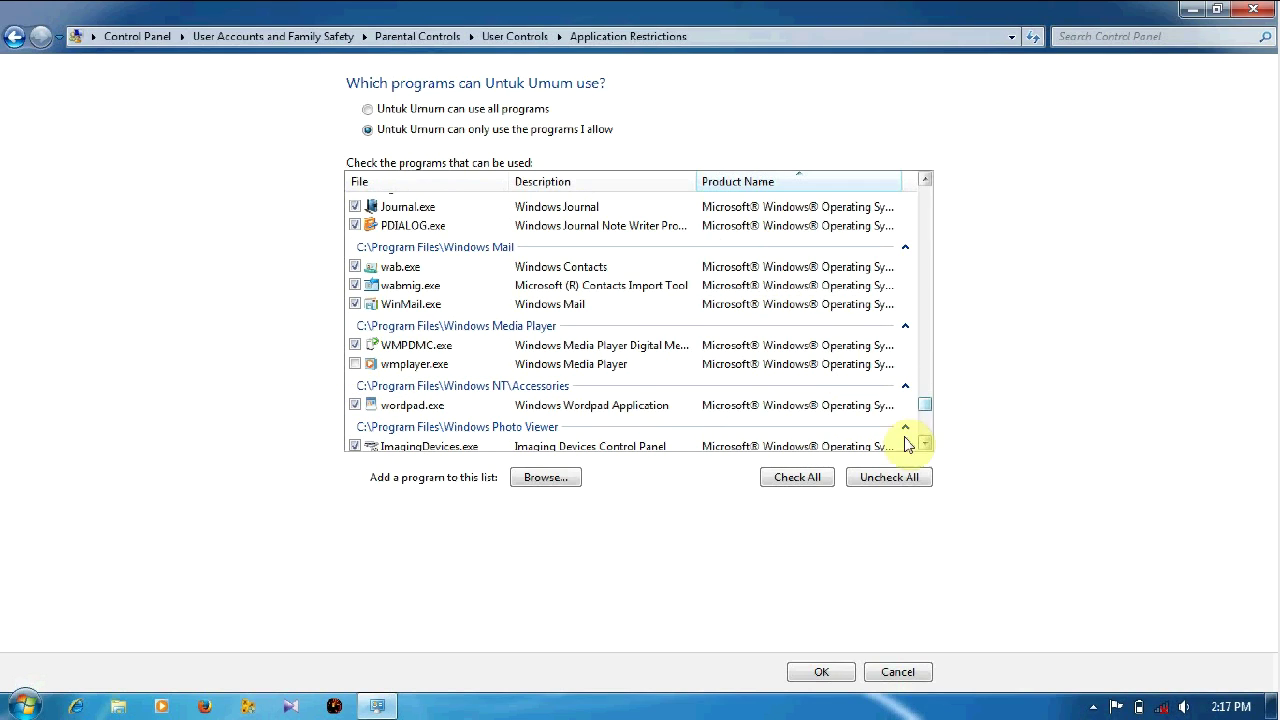
# Save the program restrictions and Parental Controls settings for Untuk Umum, and close Control Panel.
pyautogui.click(821, 671)
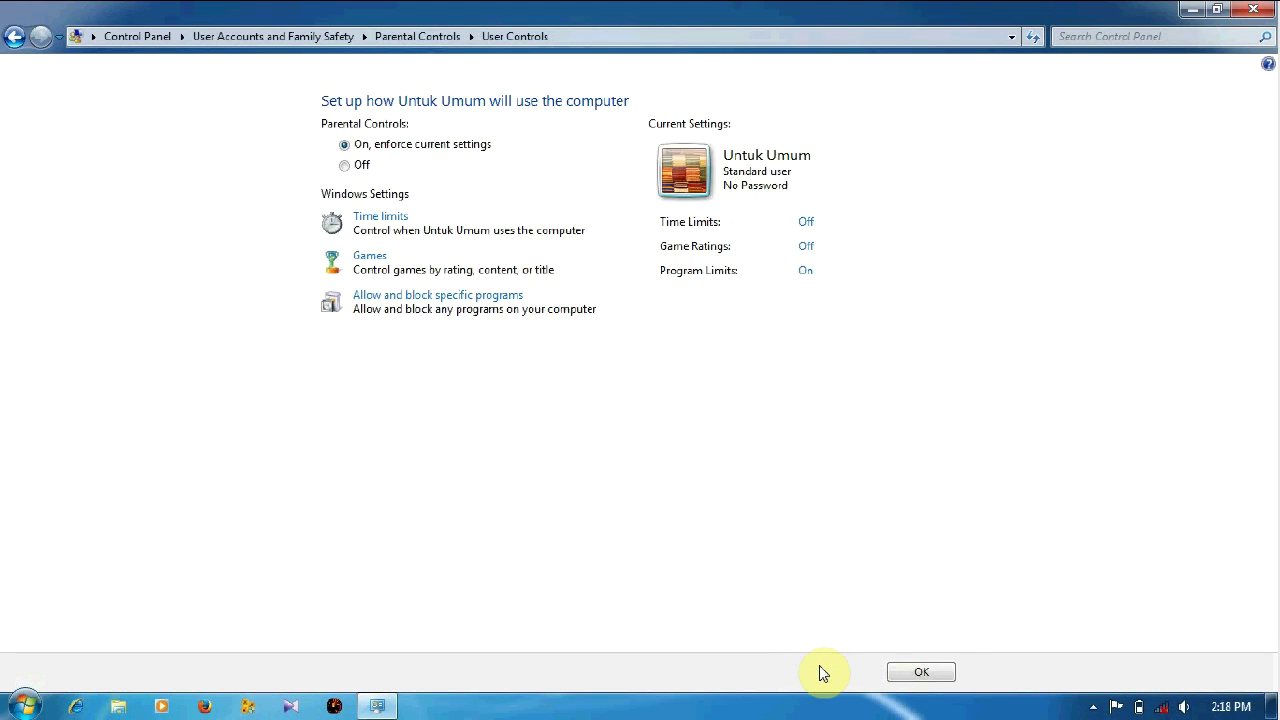
pyautogui.click(925, 672)
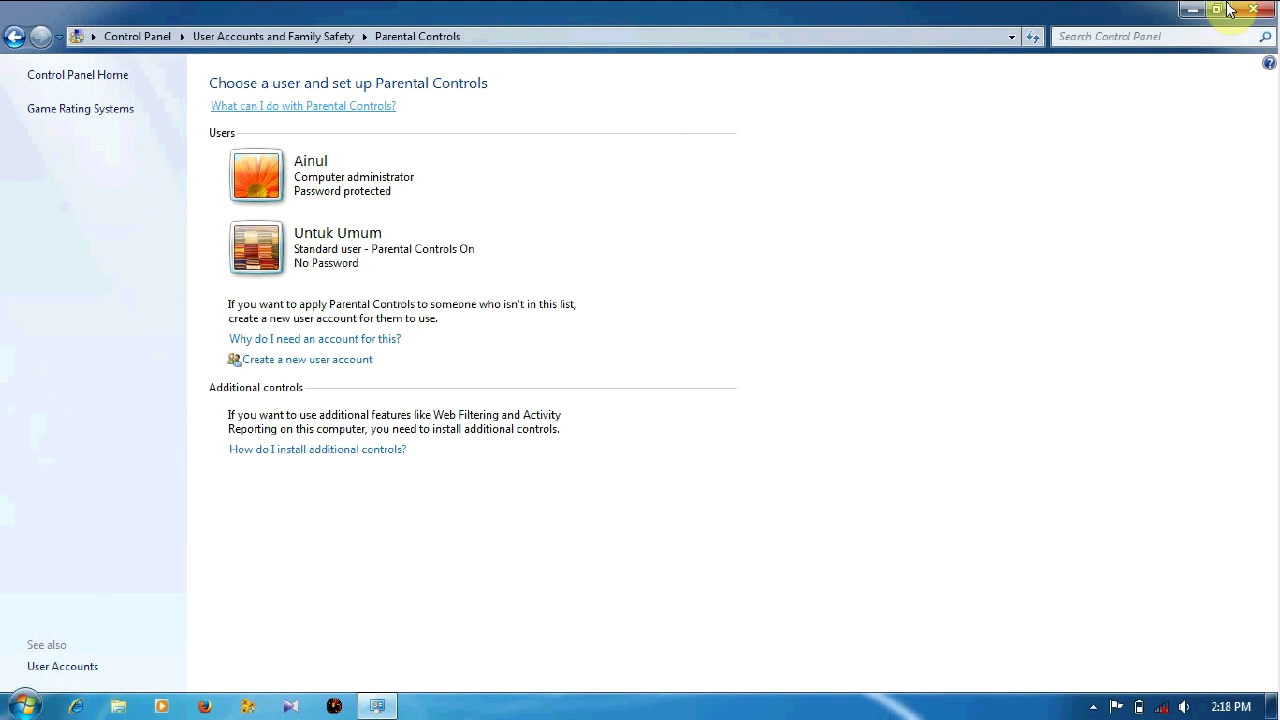
pyautogui.click(1254, 12)
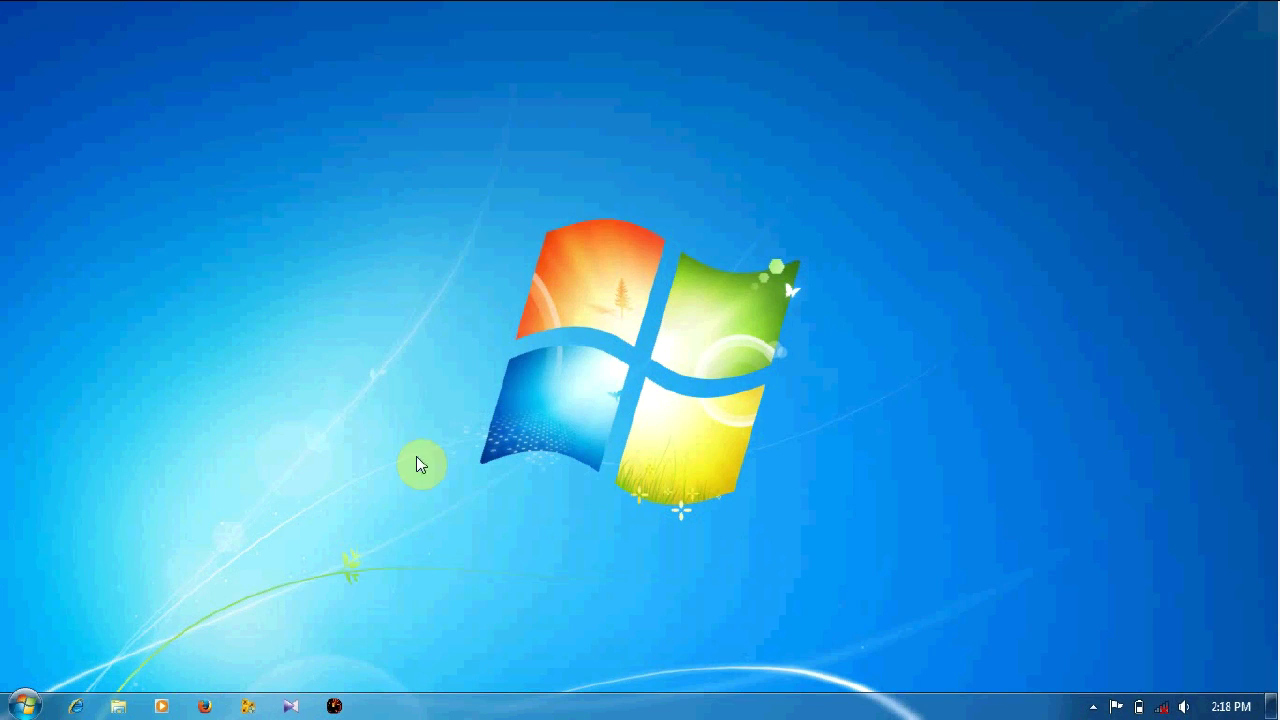
# Switch from the administrator account to the Untuk Umum account and check which account is signed in.
pyautogui.click(25, 706)
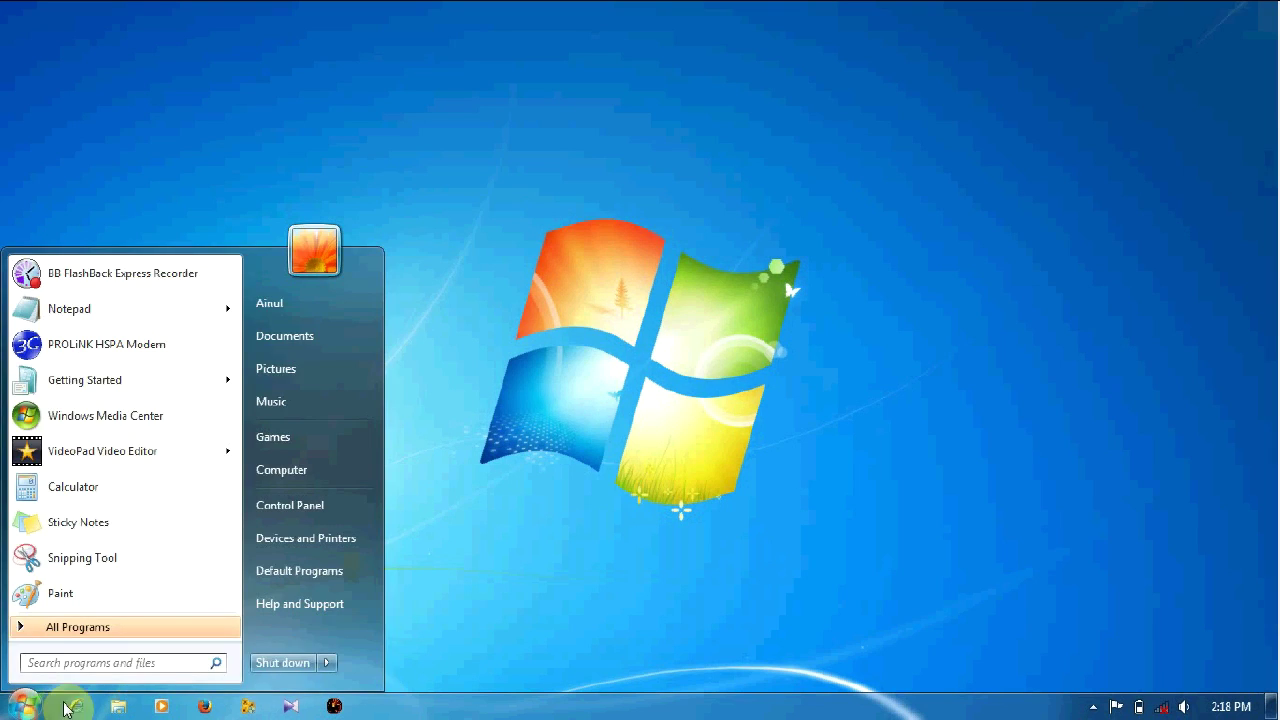
pyautogui.click(330, 664)
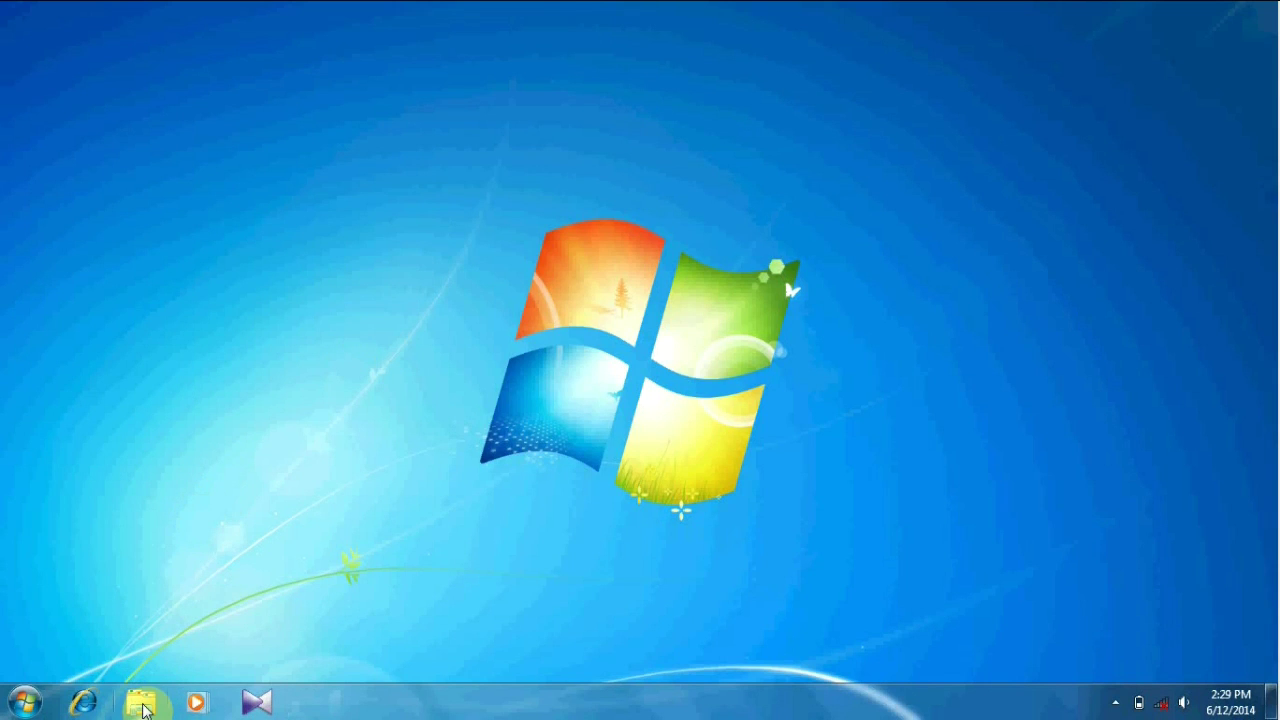
pyautogui.click(26, 704)
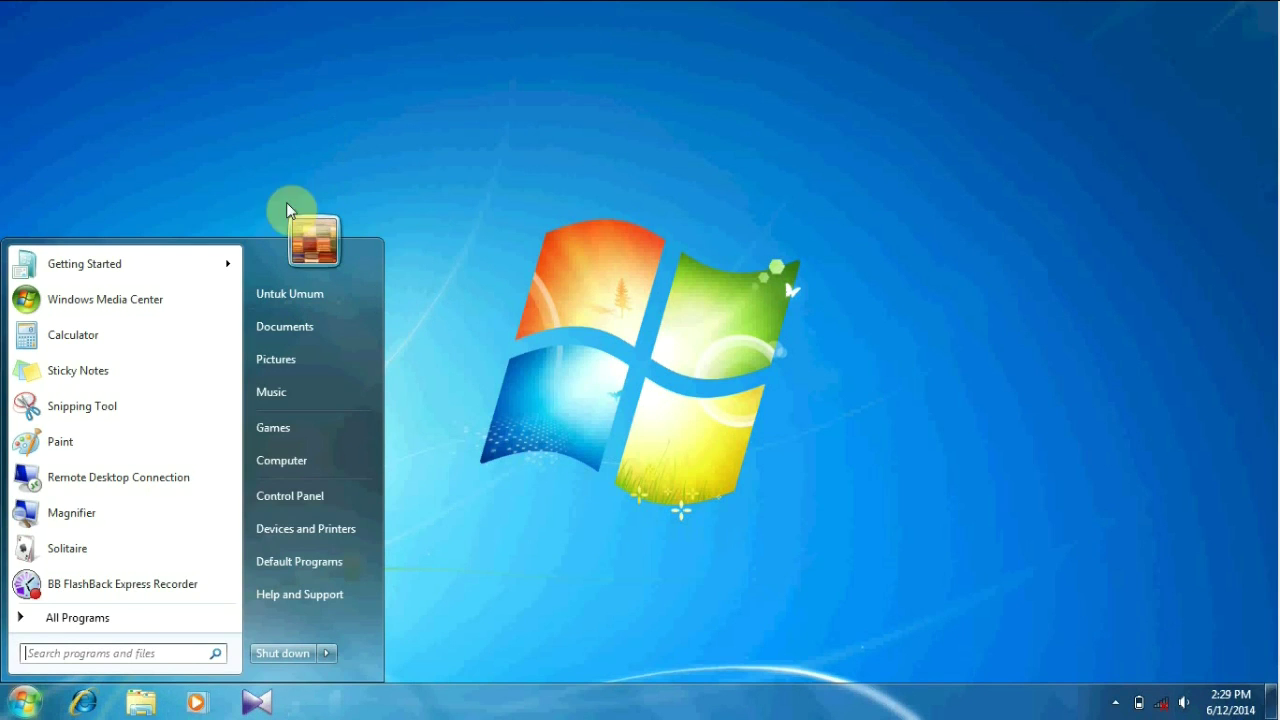
pyautogui.click(266, 166)
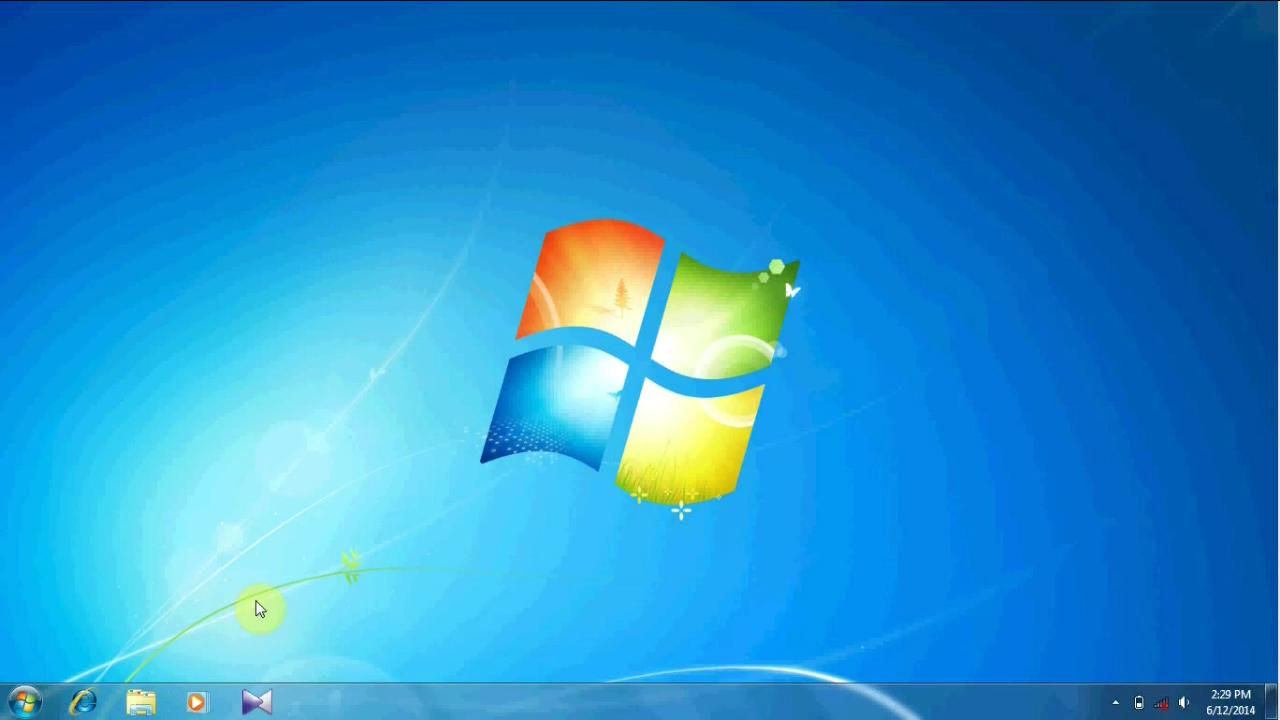
# Test the block on KMPlayer by trying to launch it as Untuk Umum, keeping its pinned shortcut.
pyautogui.click(263, 703)
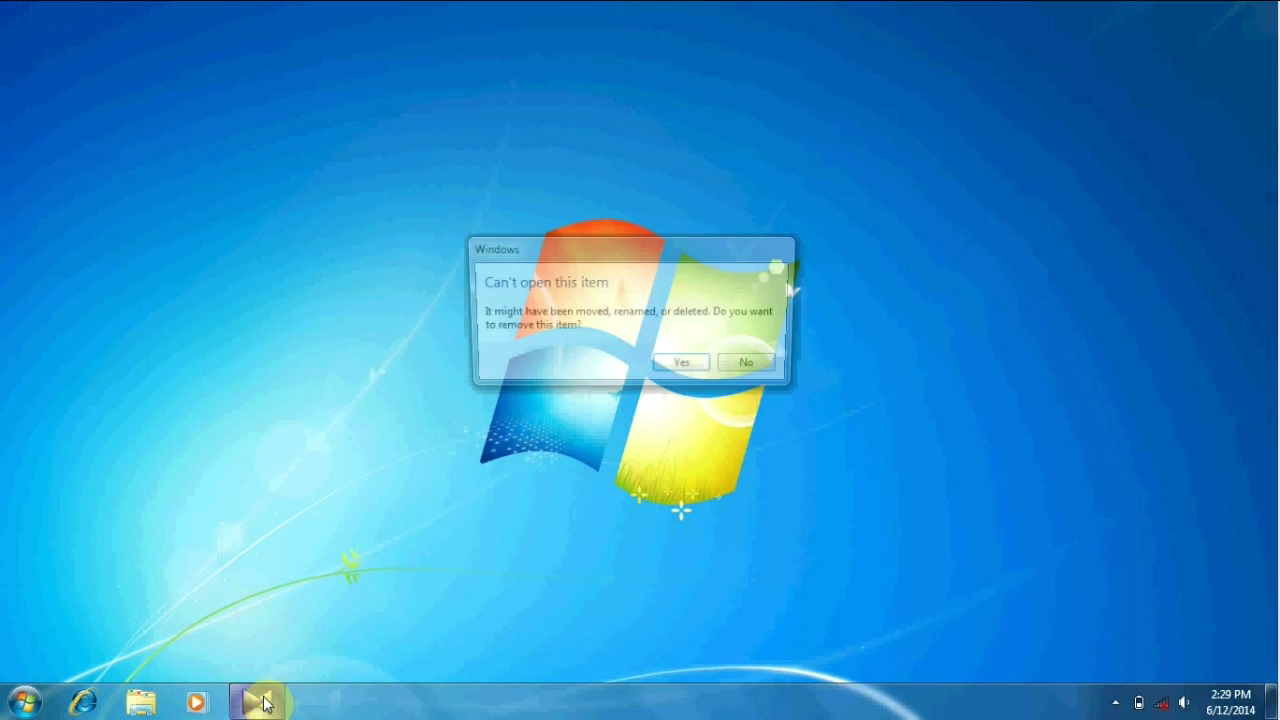
pyautogui.click(752, 367)
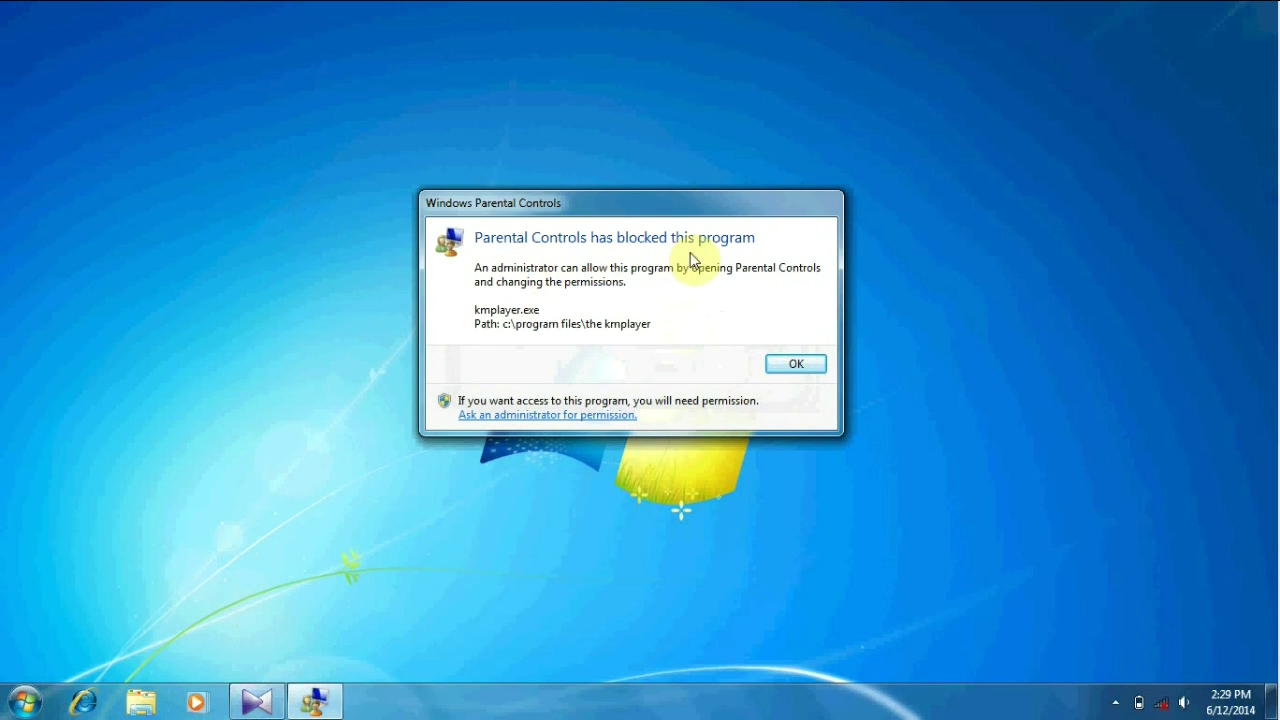
pyautogui.click(790, 366)
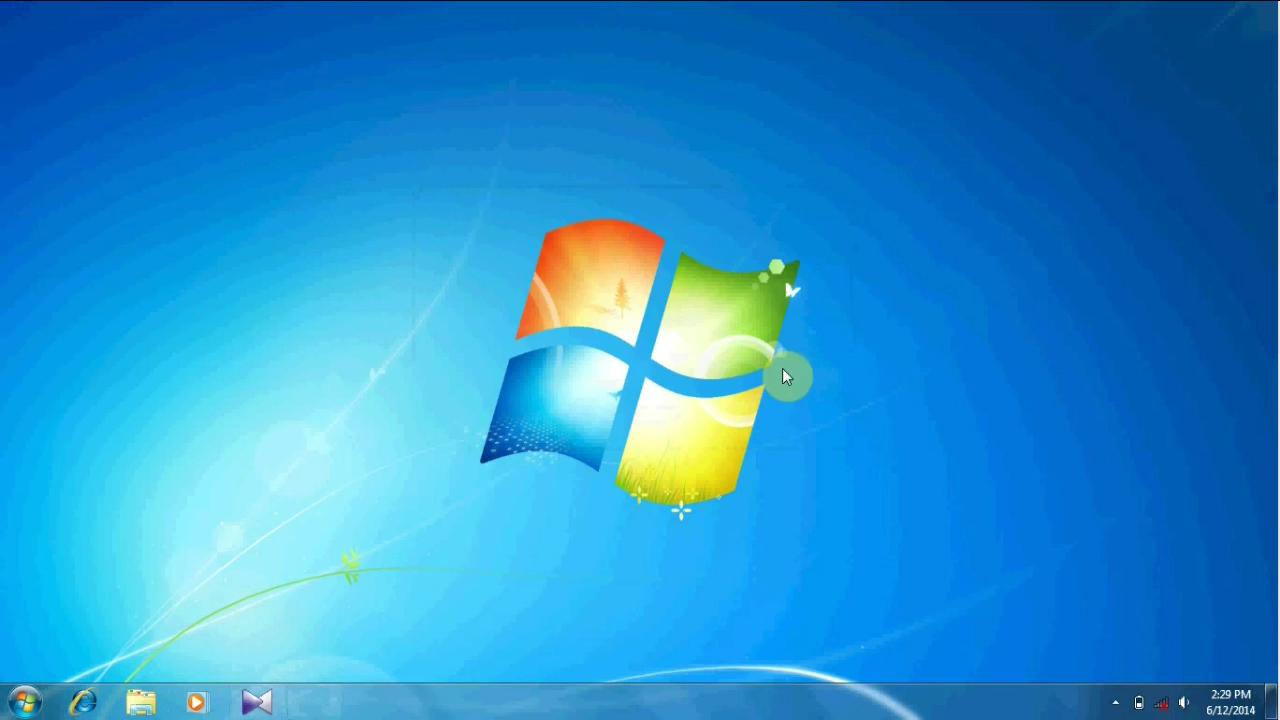
# Try to launch Windows Media Player as Untuk Umum to test its restriction, without removing its shortcut.
pyautogui.click(200, 700)
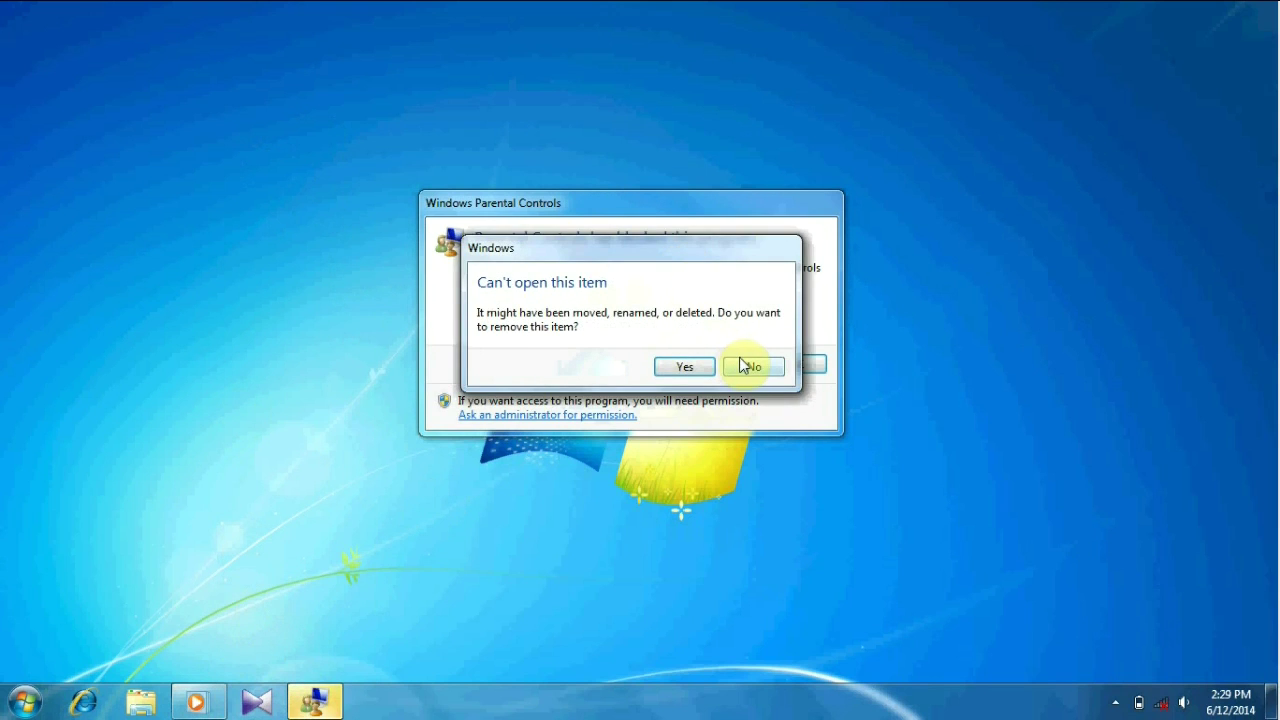
pyautogui.click(740, 364)
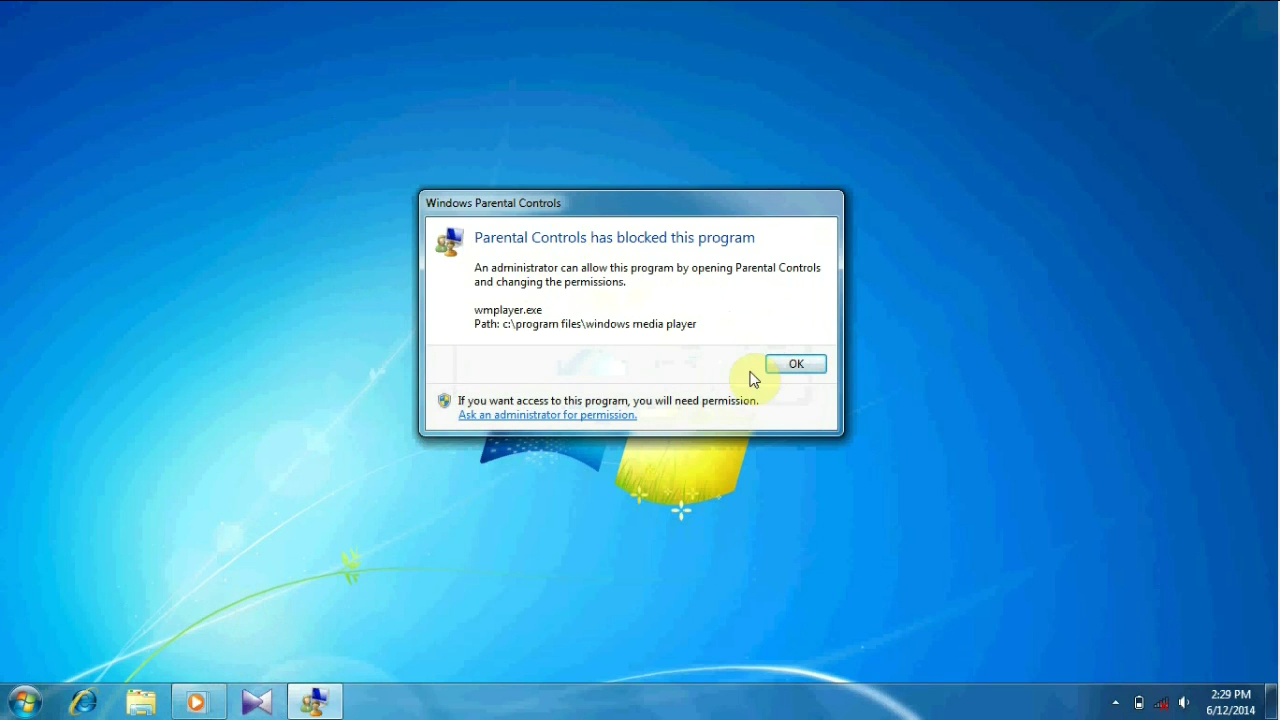
pyautogui.click(788, 366)
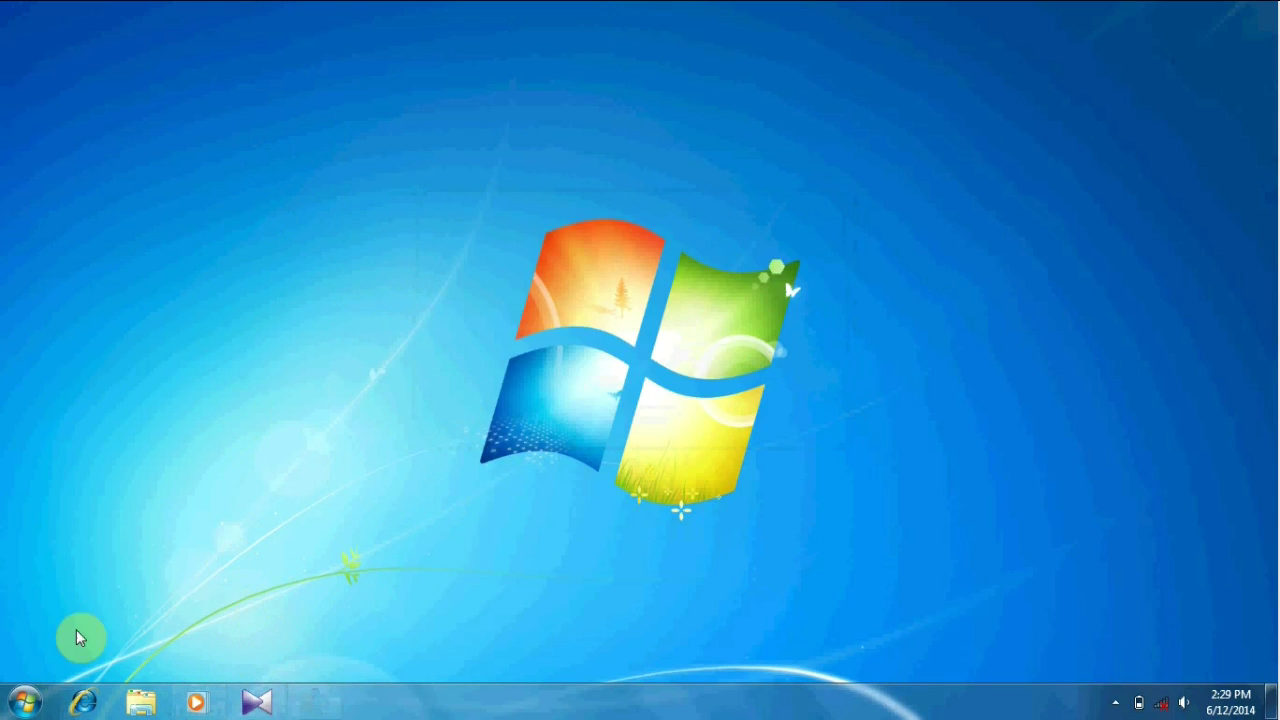